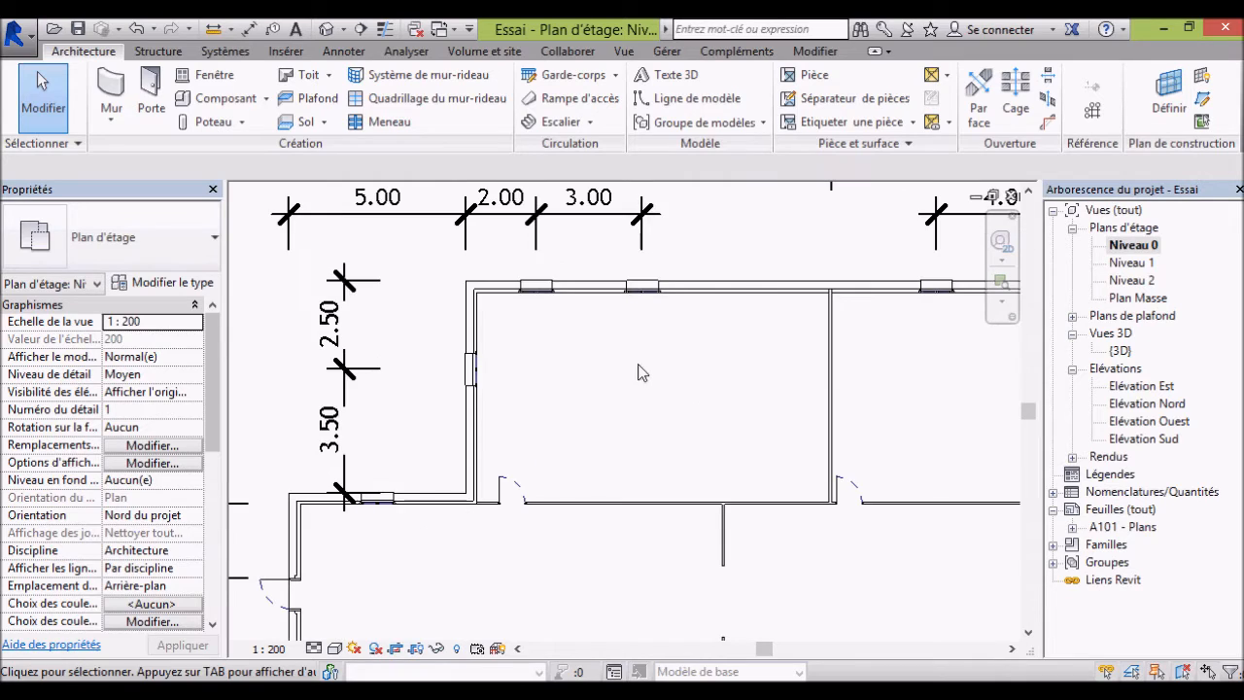
- Create a component-based full-step spiral stair with about a 2.00 m radius in the northwest room on Niveau 0 and view it in 3D
left_click(591, 123)
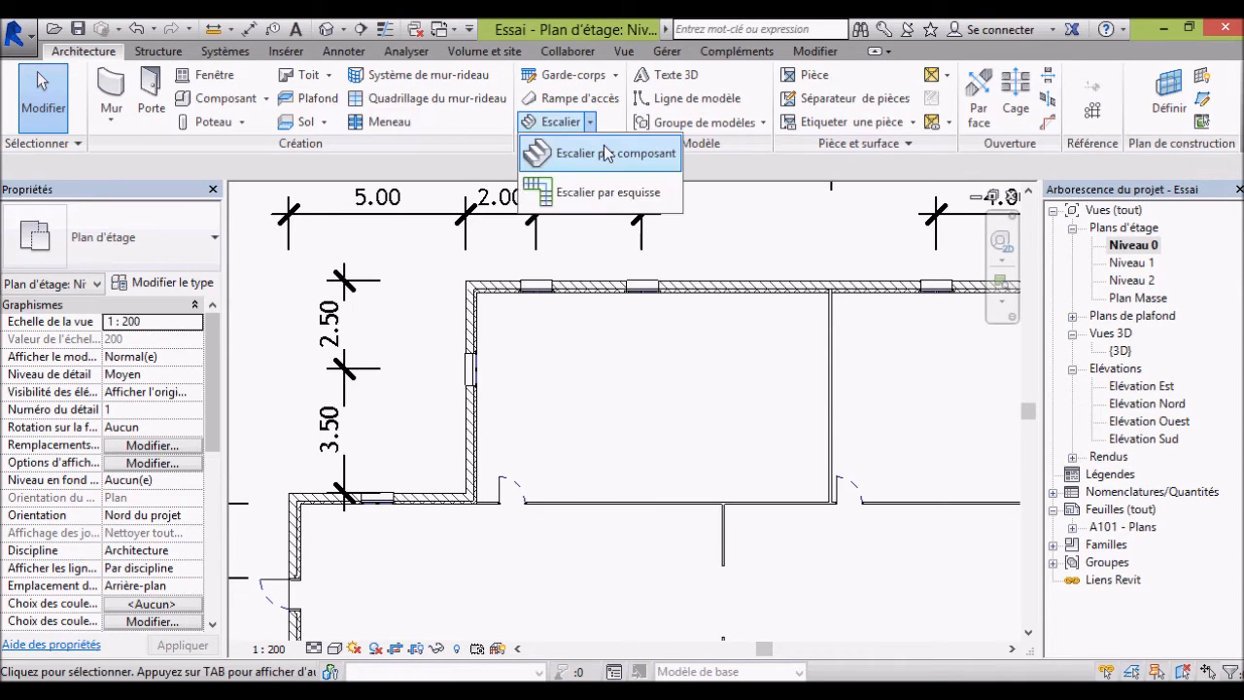
left_click(573, 153)
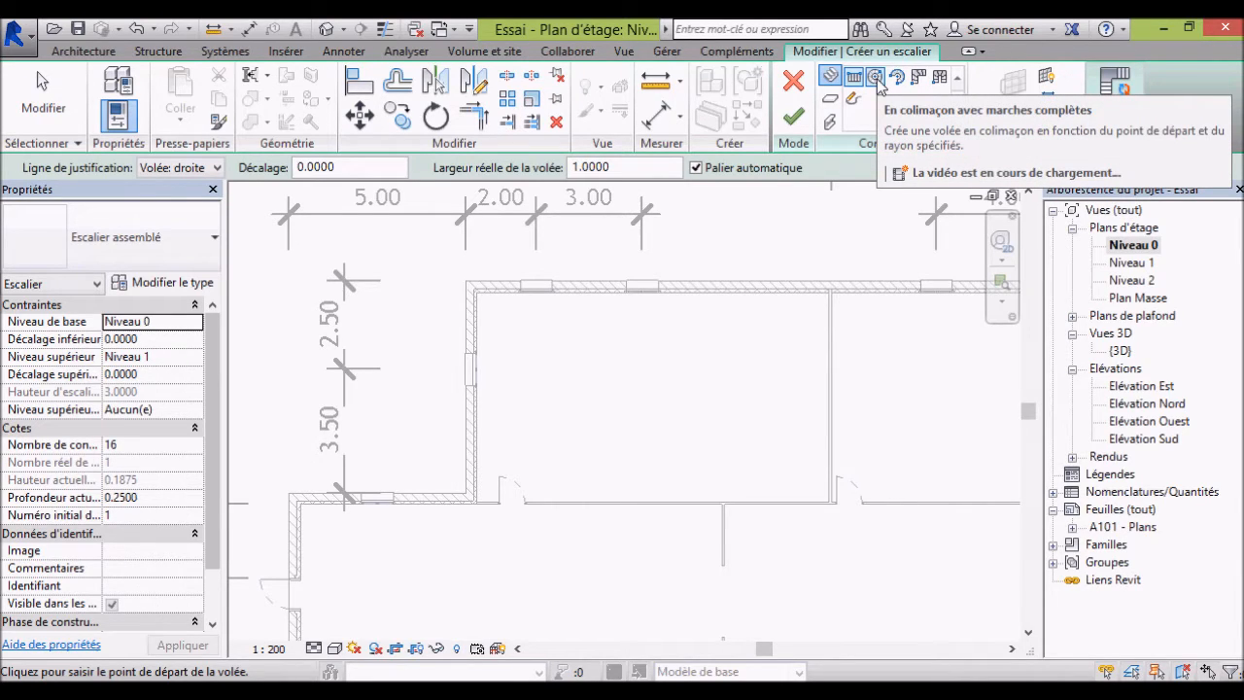
left_click(877, 79)
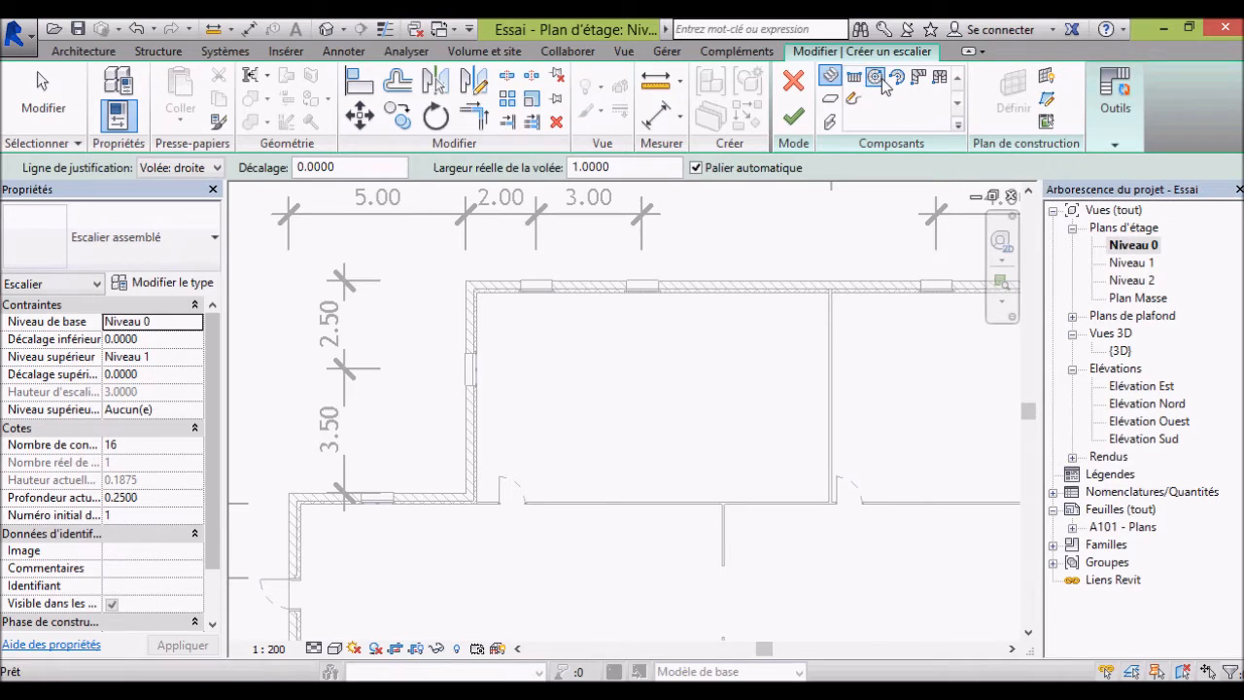
left_click(648, 398)
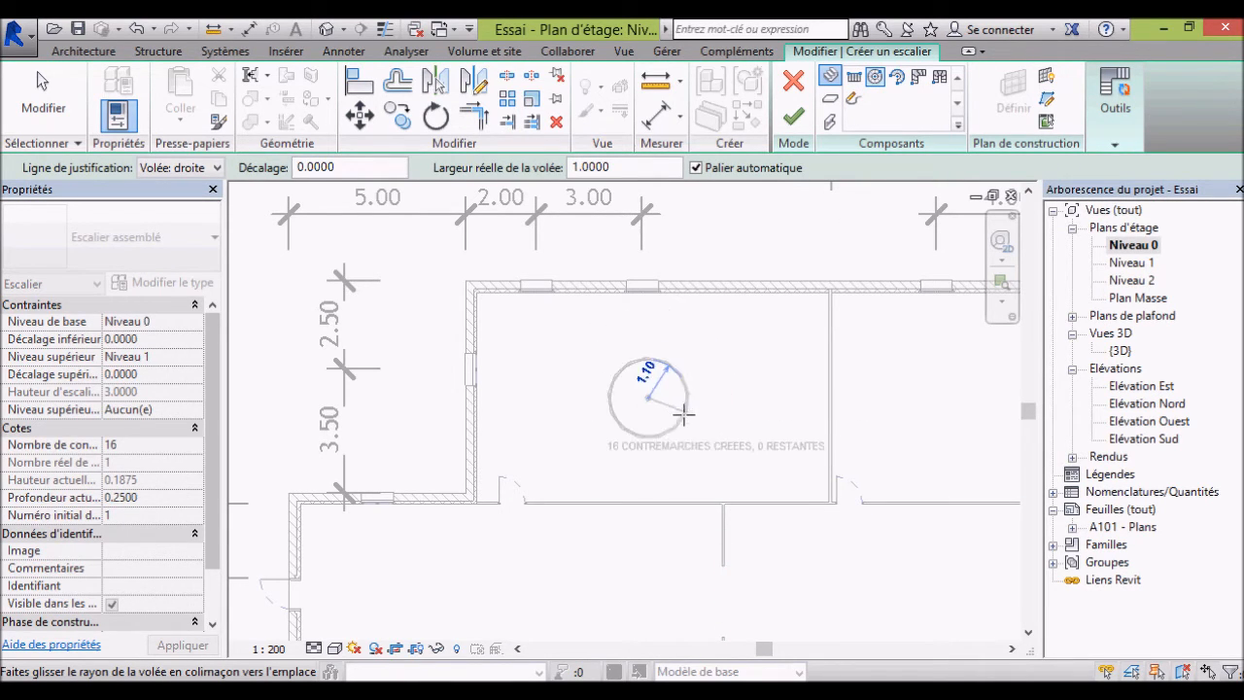
scroll(684, 415, "up", 4)
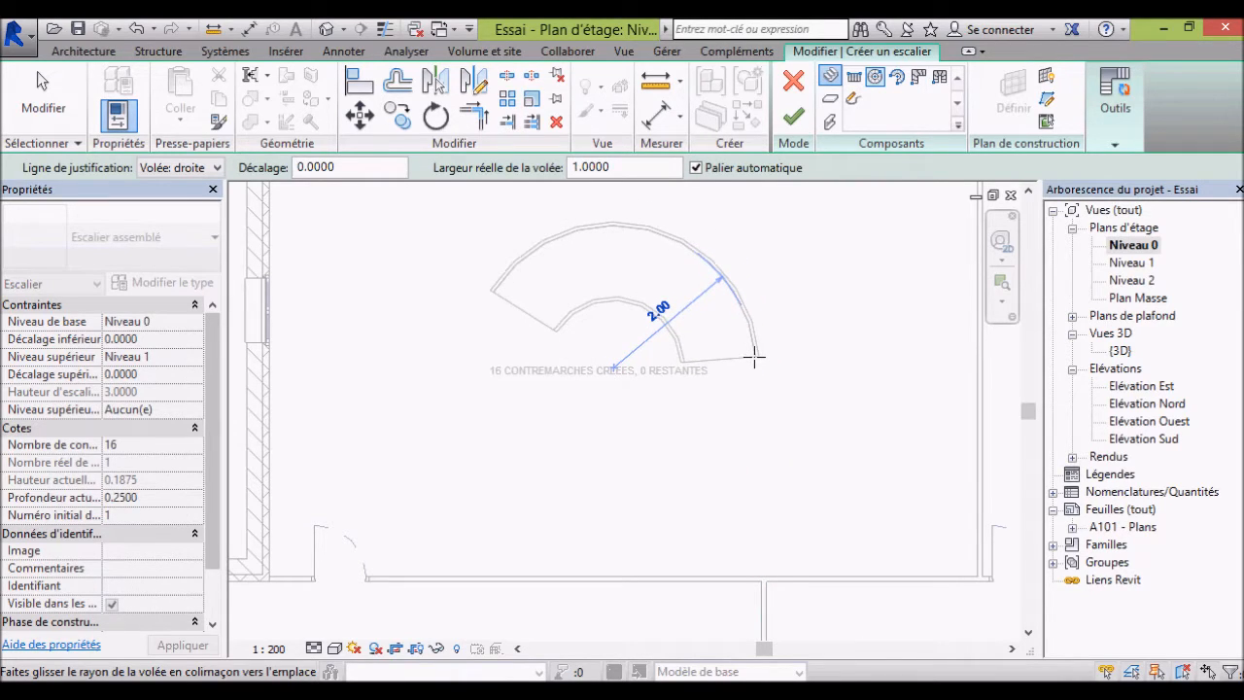
left_click(756, 359)
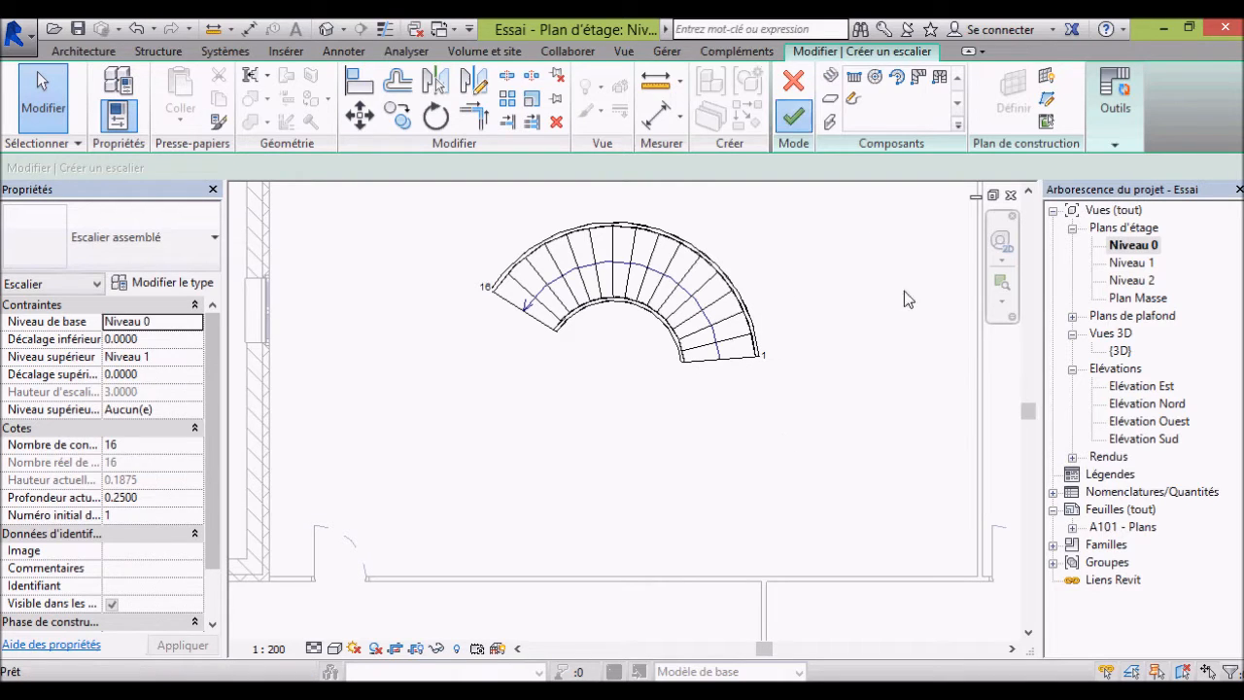
left_click(793, 116)
double_click(1120, 350)
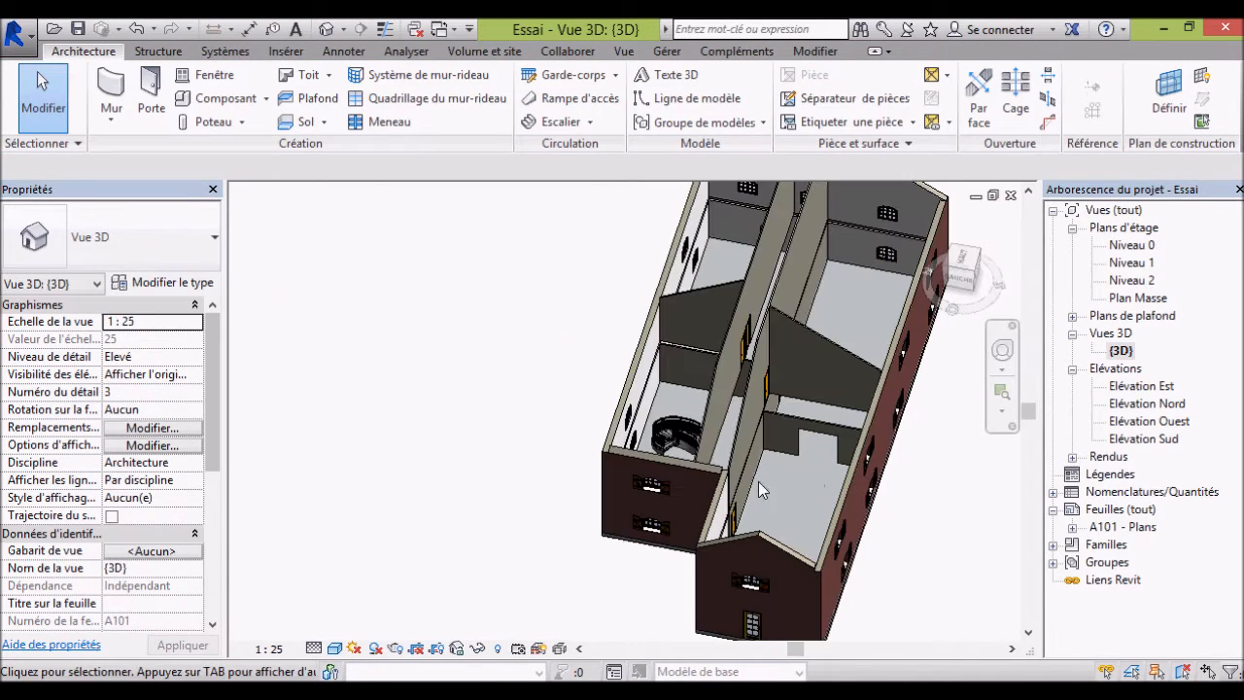
scroll(759, 481, "up", 5)
middle_click_drag(759, 482, 878, 566, "shift")
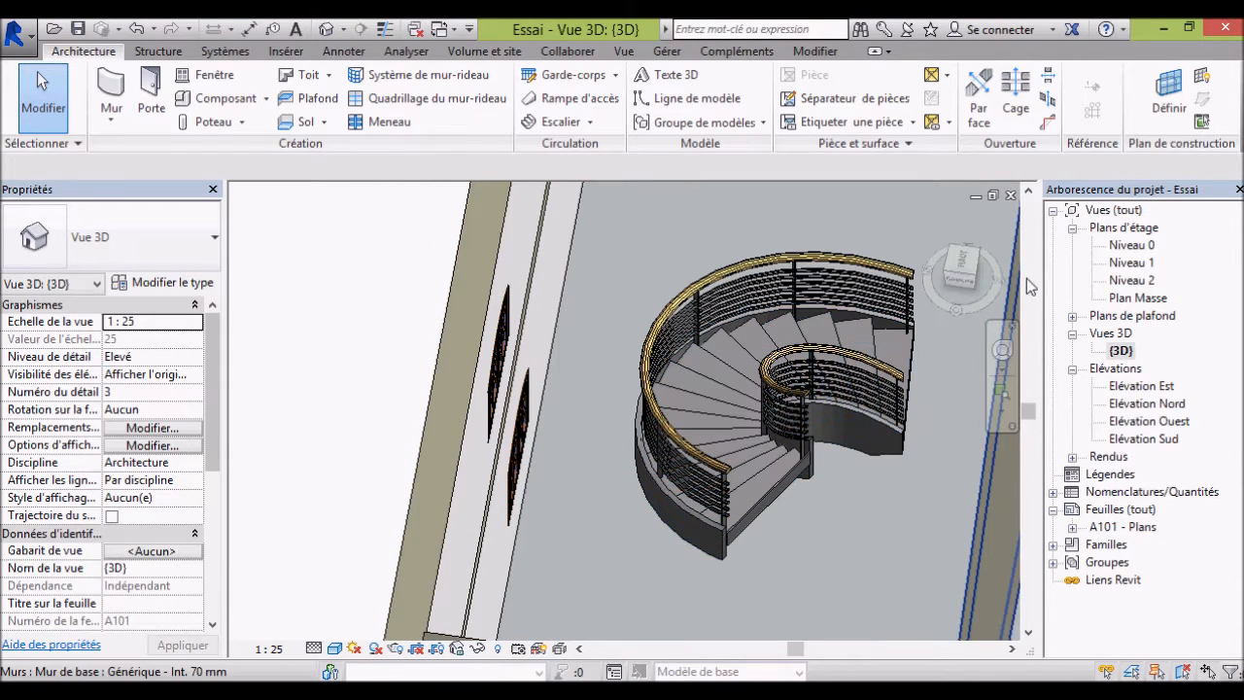
- Widen the spiral stair's run inward to about 1.41 m on Niveau 0 and inspect the edited stair in 3D
double_click(1132, 245)
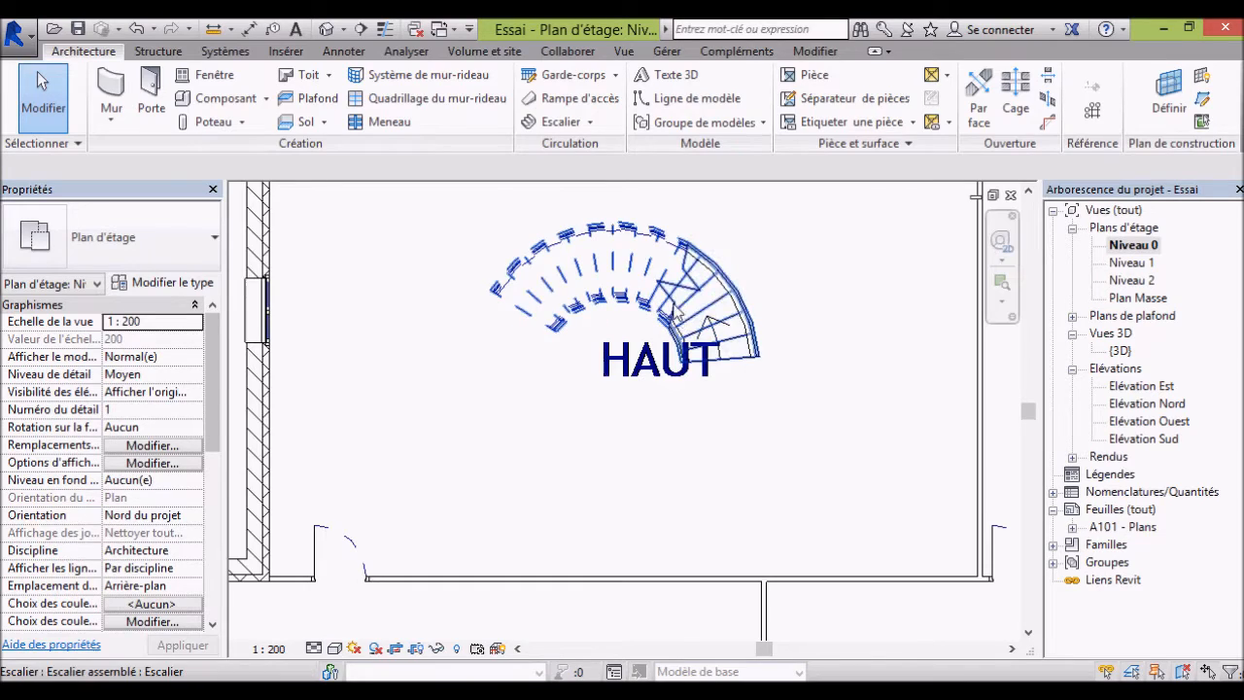
left_click(725, 321)
left_click(849, 97)
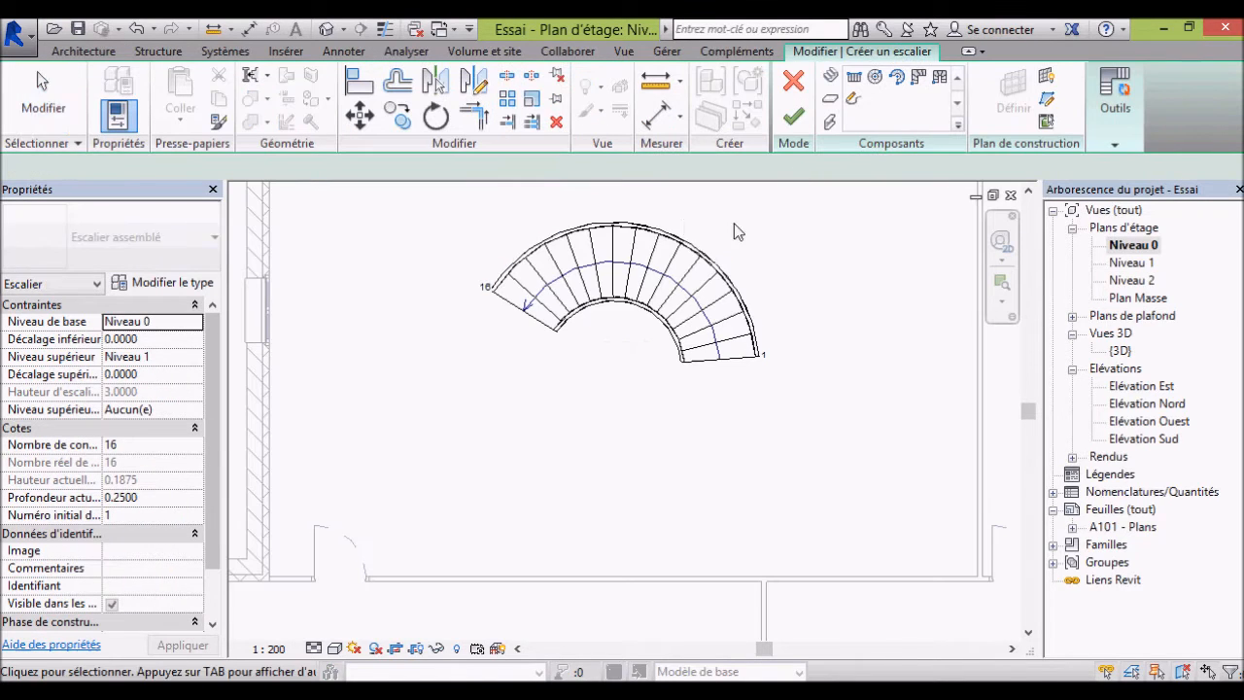
left_click(658, 243)
left_click_drag(632, 316, 627, 335)
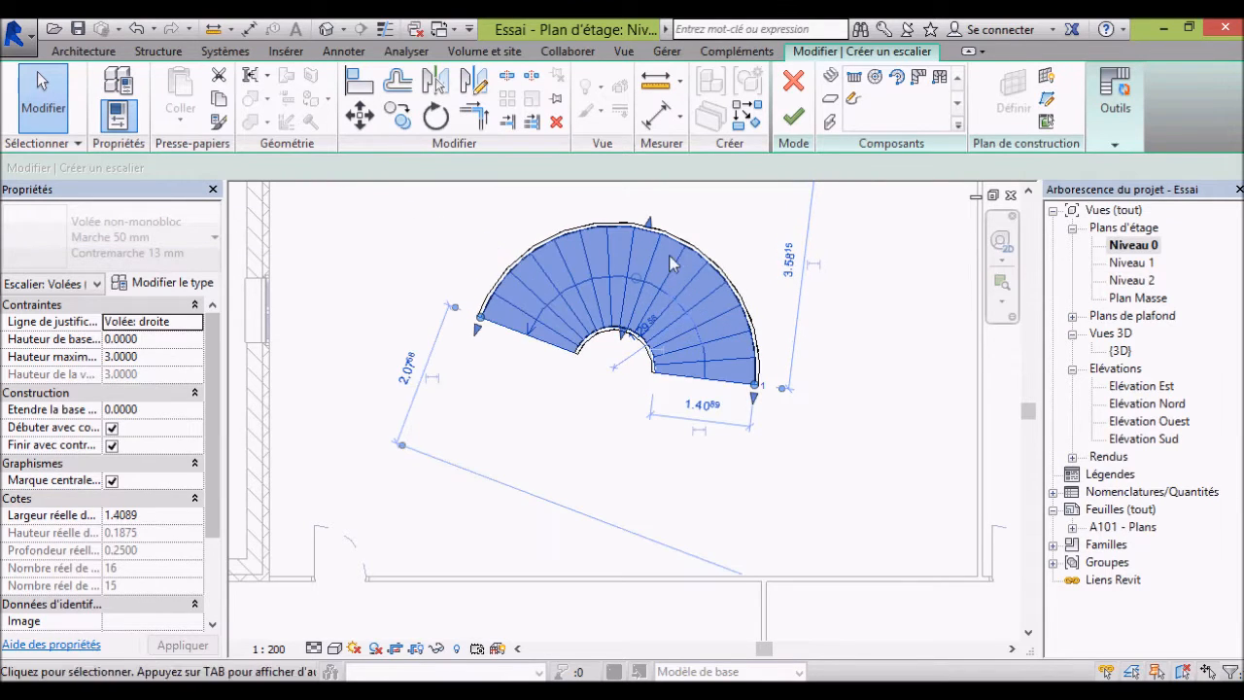
left_click(793, 119)
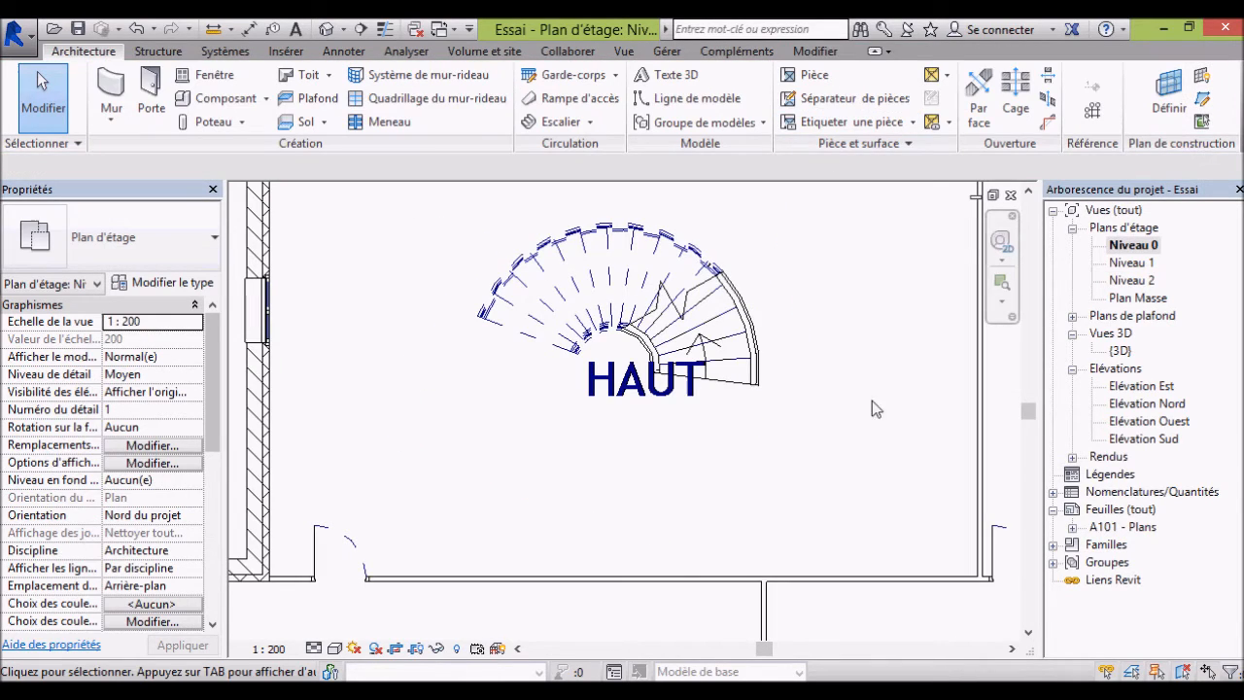
double_click(1119, 351)
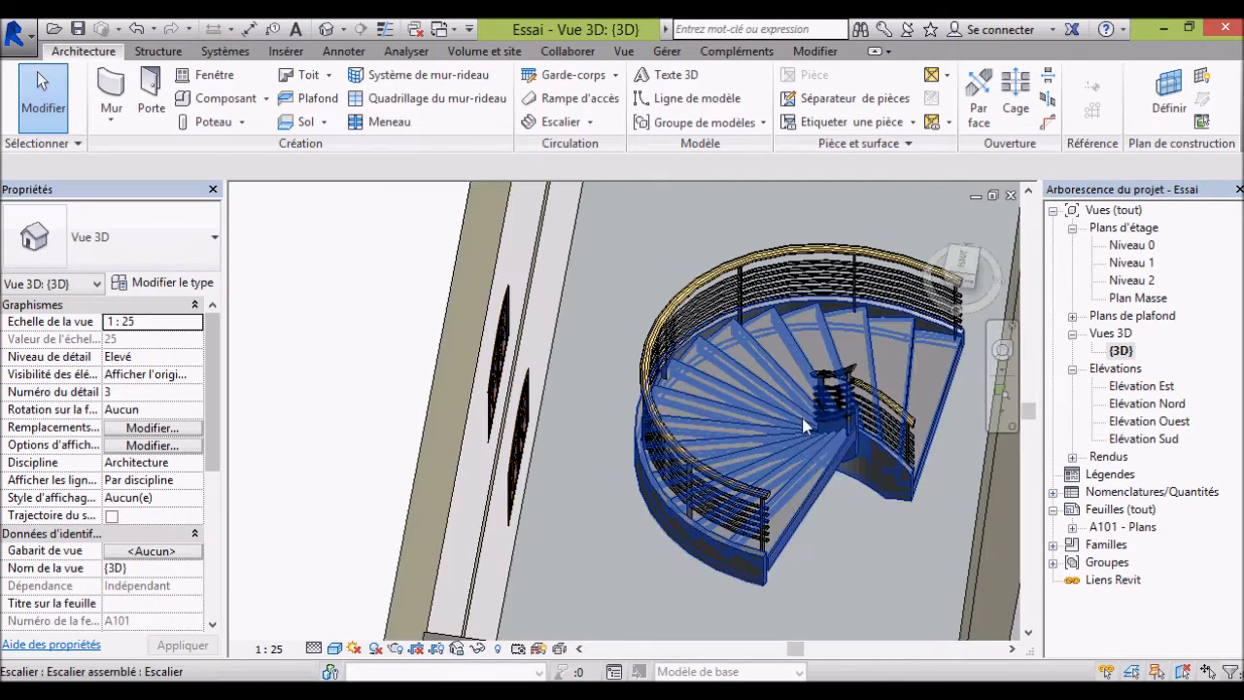
middle_click_drag(836, 505, 884, 566, "shift")
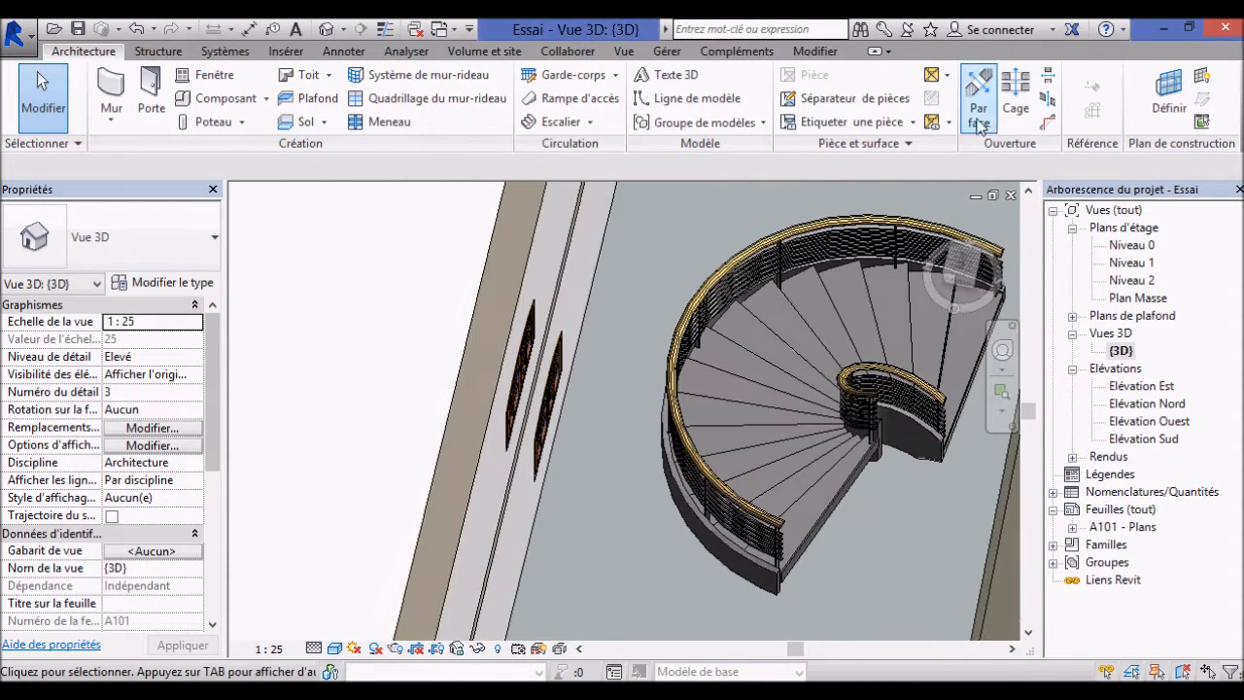
- Delete the spiral stair from the Niveau 0 floor plan
double_click(1130, 245)
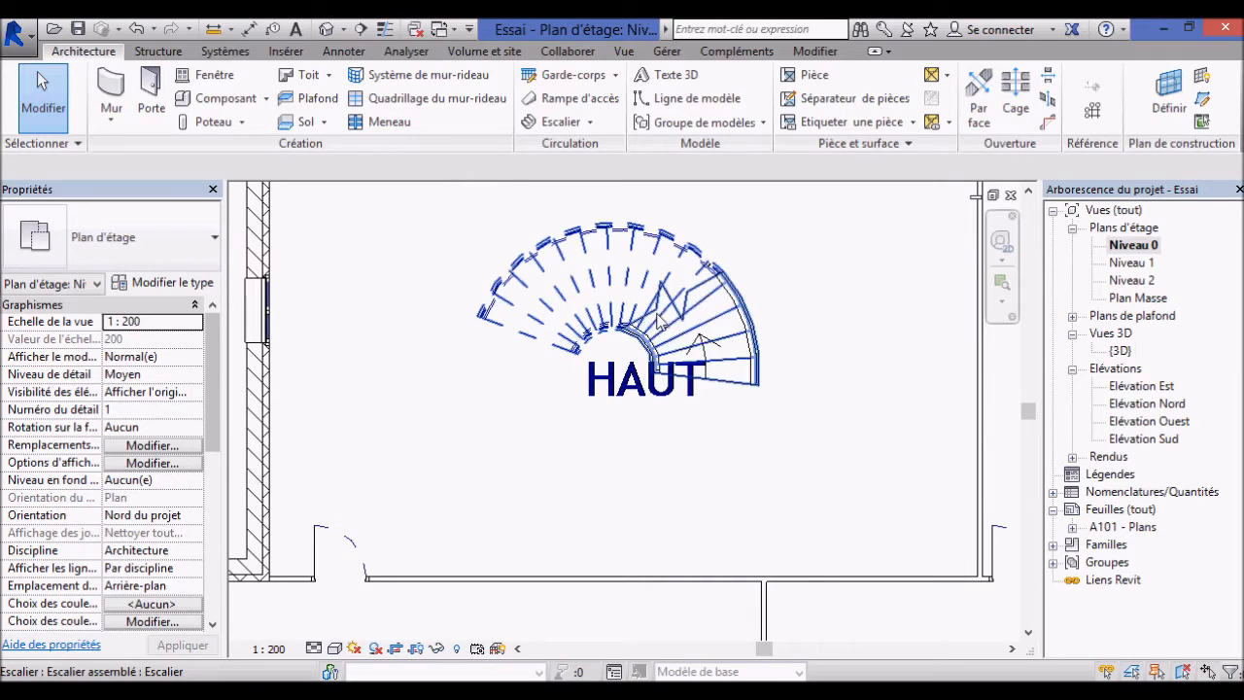
left_click(657, 314)
key("Delete")
- Place a component-based L-shaped winder stair against the room's west wall near its northwest corner, using the Volée: gauche justification
left_click(589, 121)
left_click(573, 151)
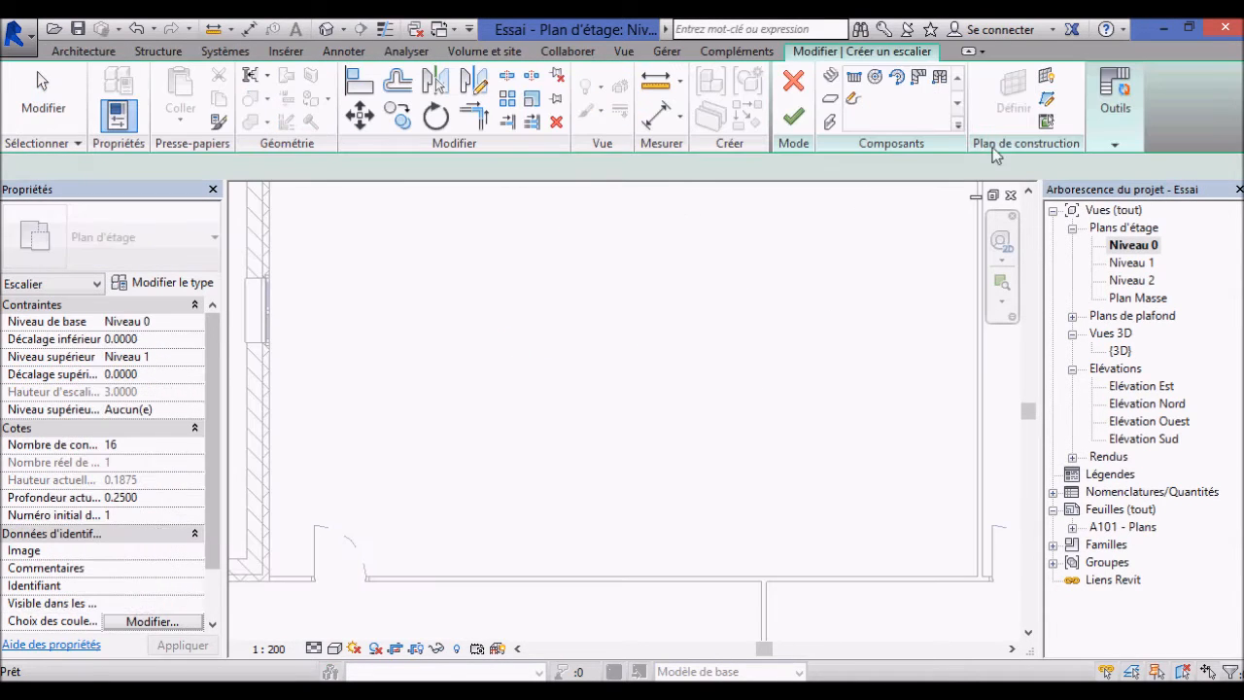
left_click(920, 77)
scroll(964, 312, "down", 3)
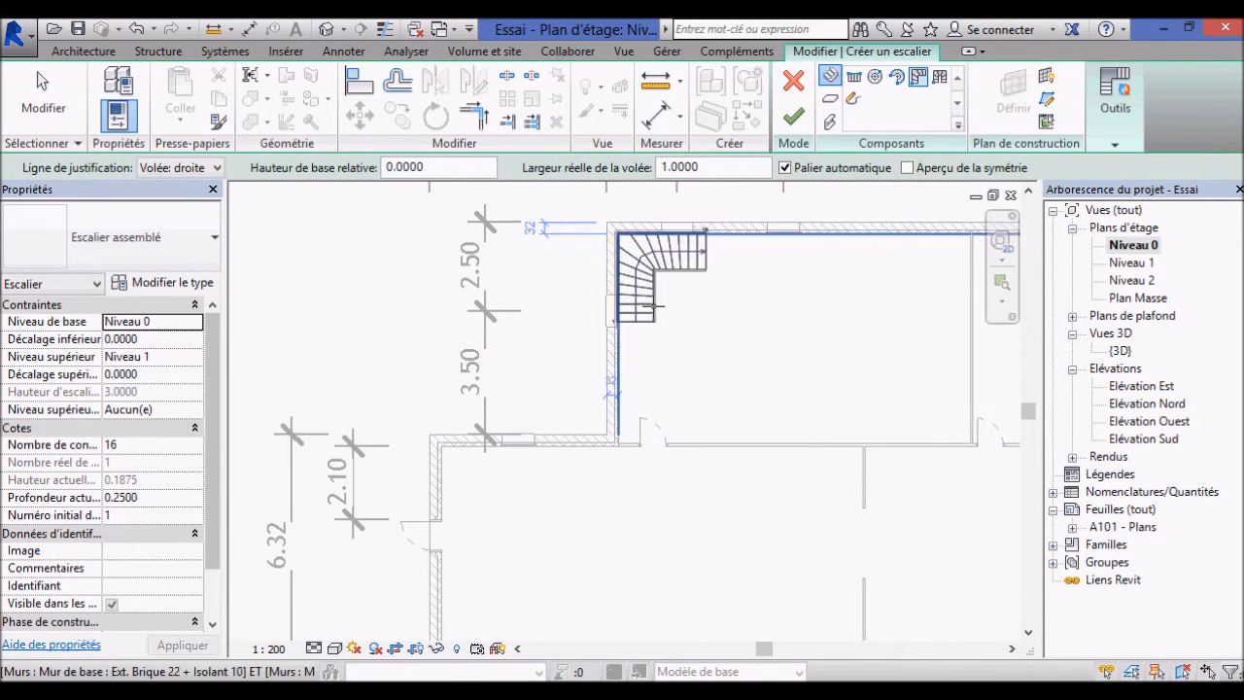
scroll(660, 318, "up", 5)
scroll(652, 282, "down", 4)
scroll(689, 348, "down", 3)
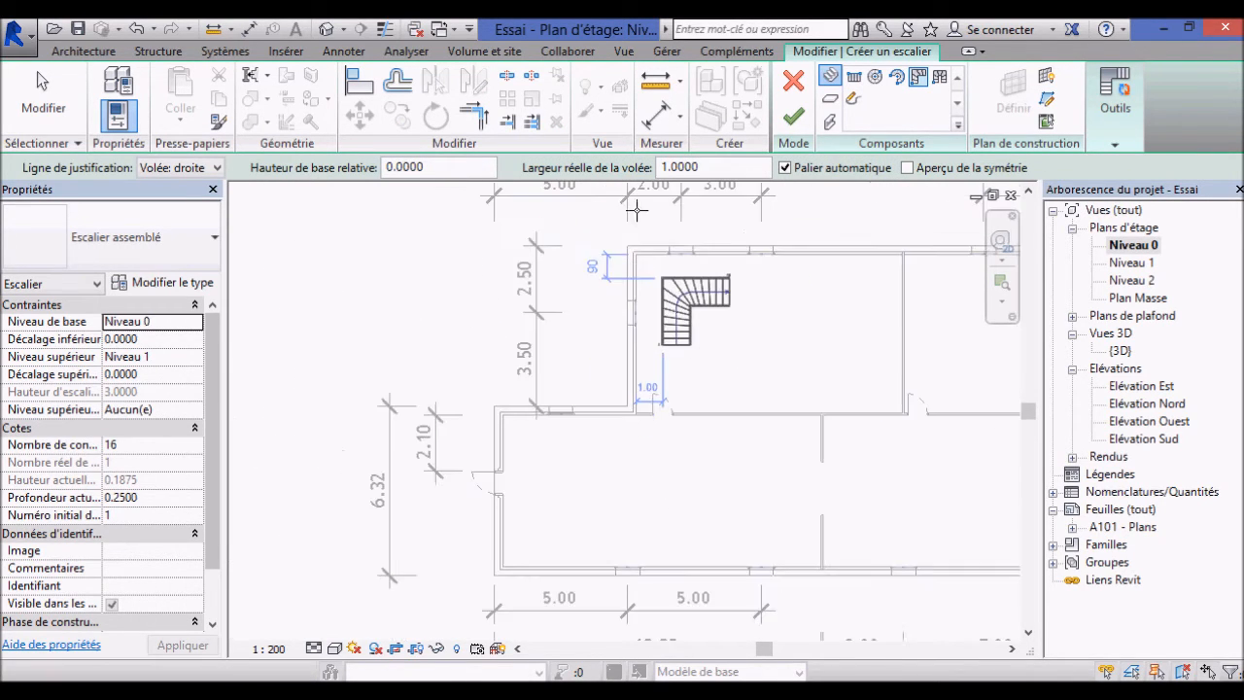
scroll(720, 408, "up", 4)
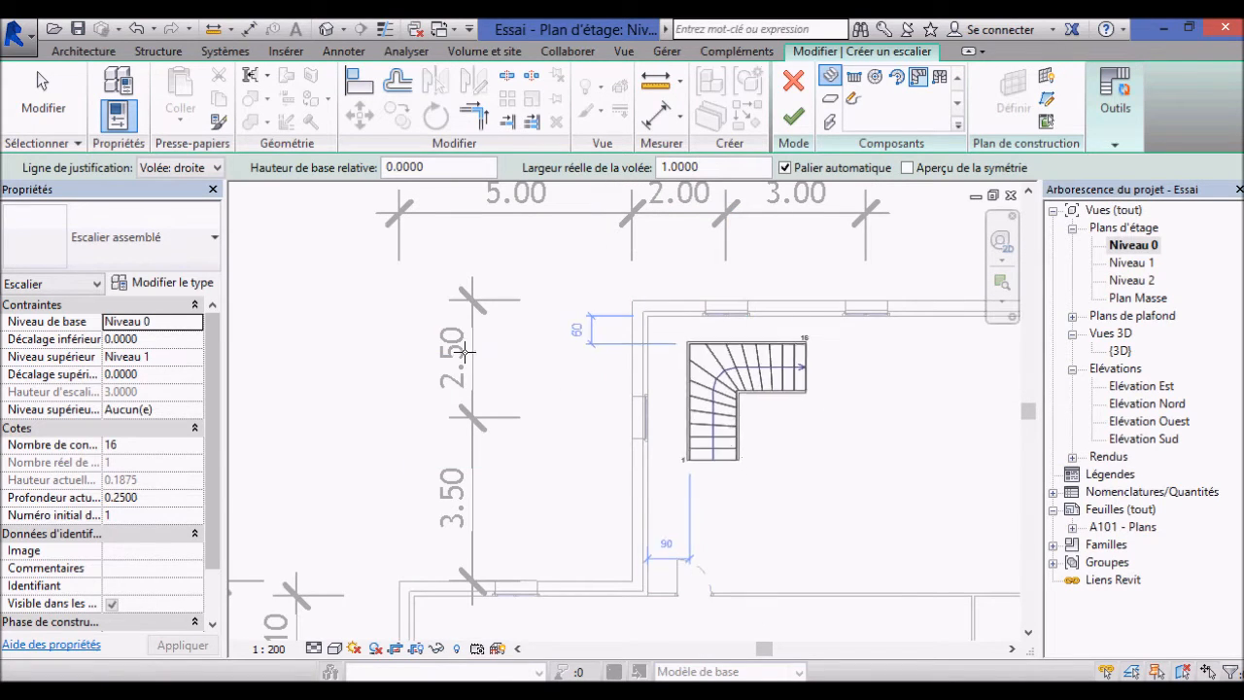
left_click(218, 171)
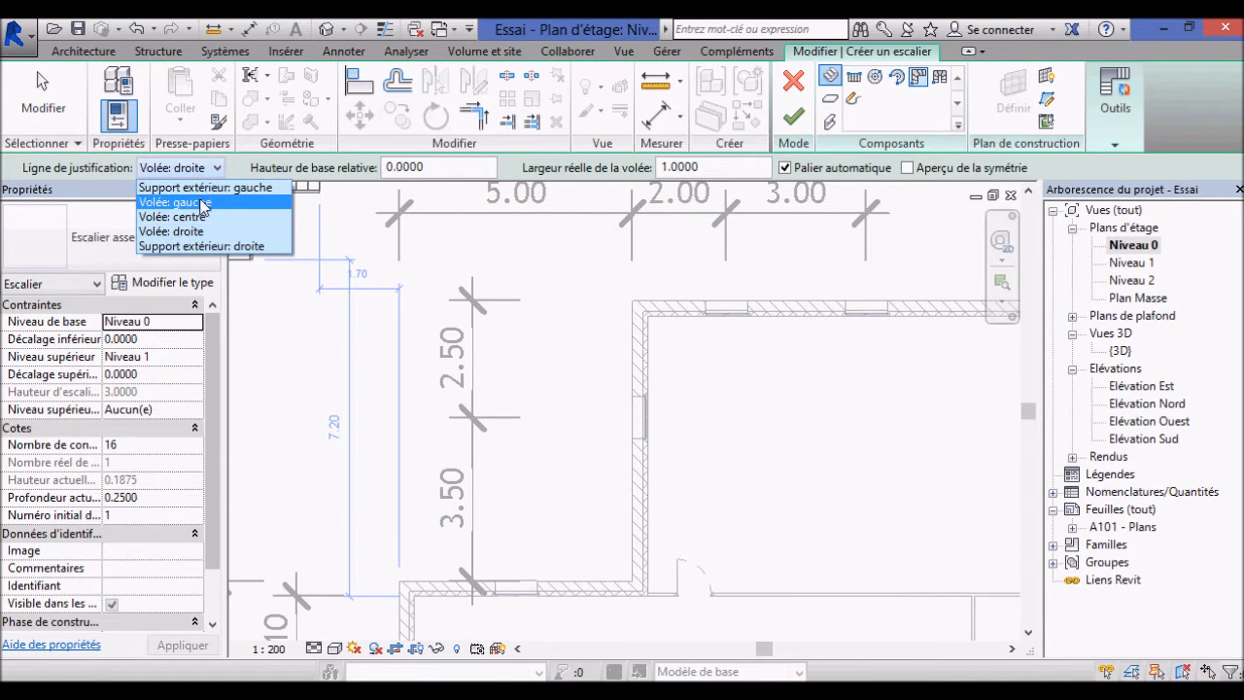
left_click(195, 203)
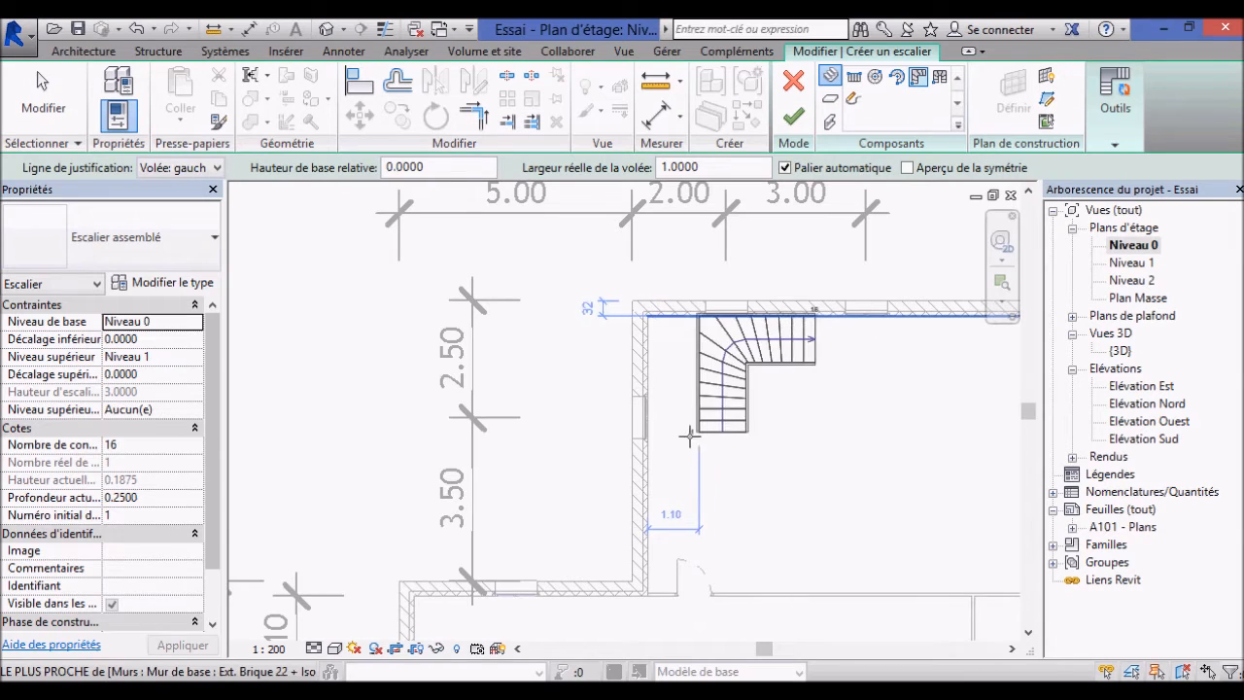
left_click(655, 449)
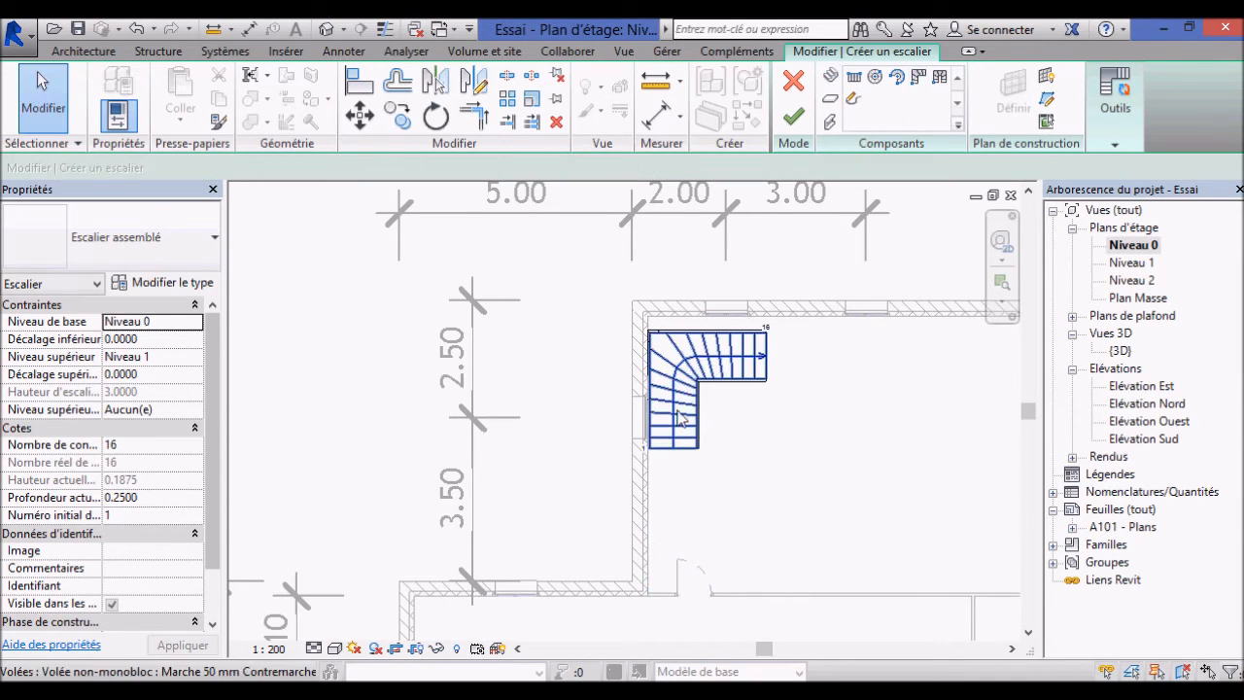
- Extend the winder run's upper edge to the inner face of the north wall, finish the stair and dismiss the railing warning
scroll(716, 406, "up", 2)
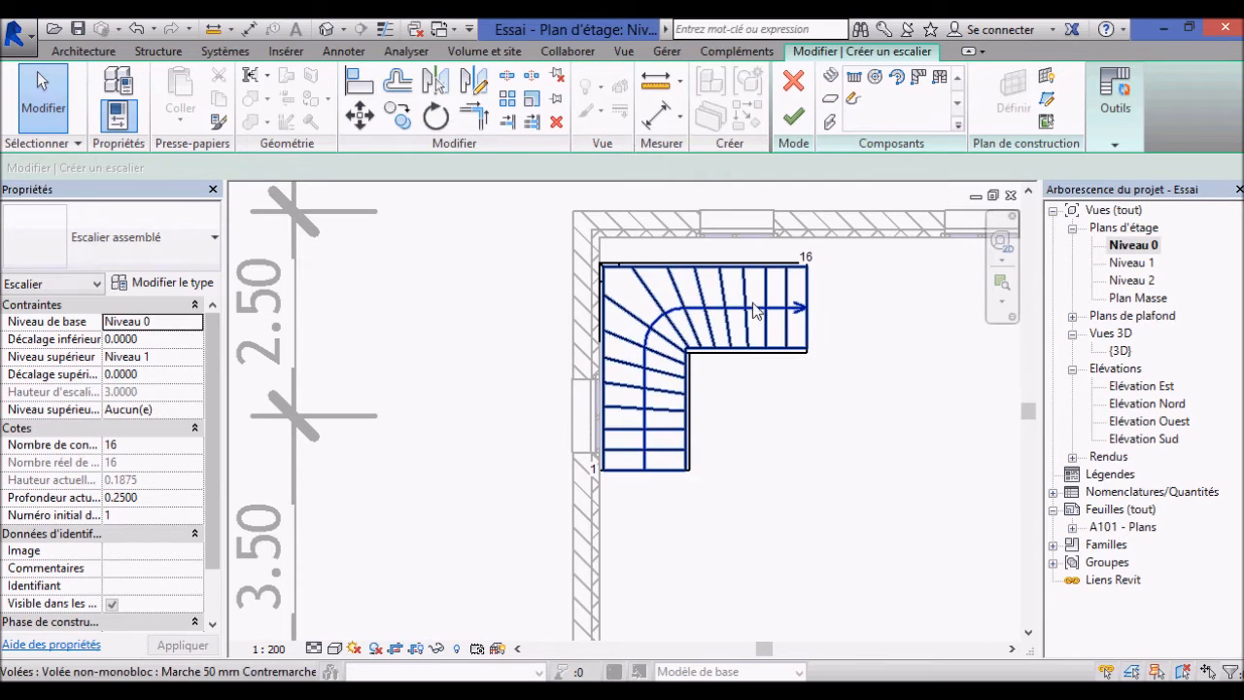
left_click(713, 276)
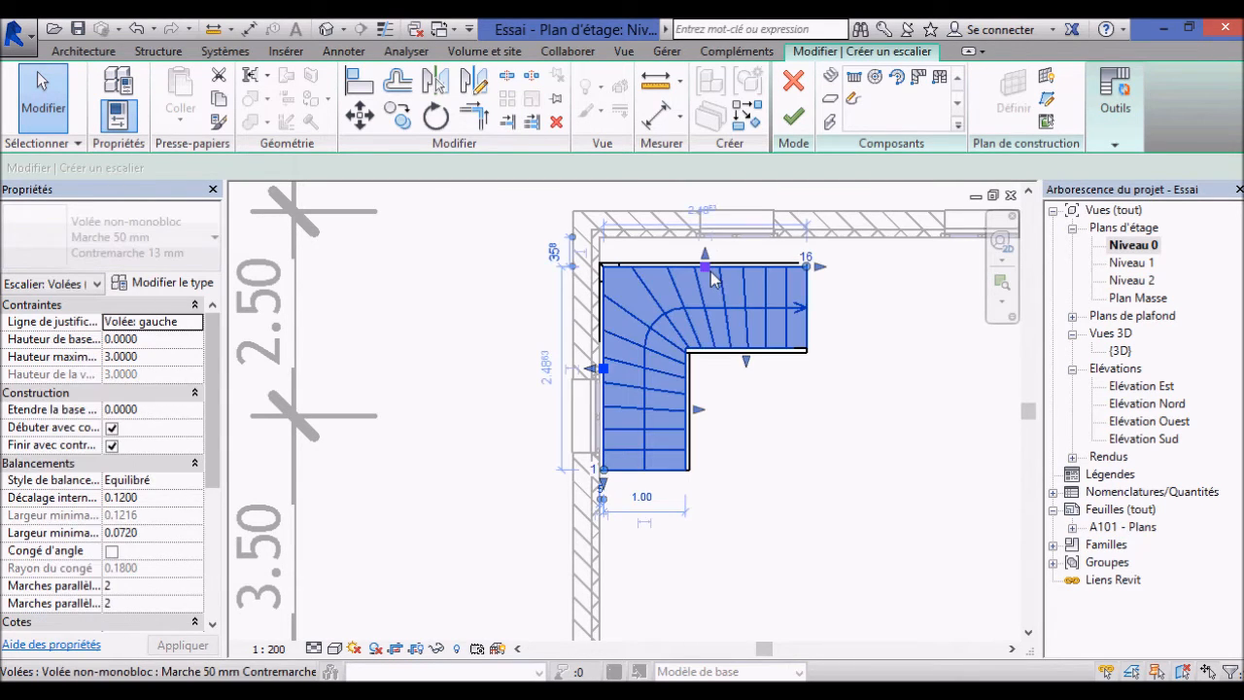
left_click_drag(706, 275, 703, 237)
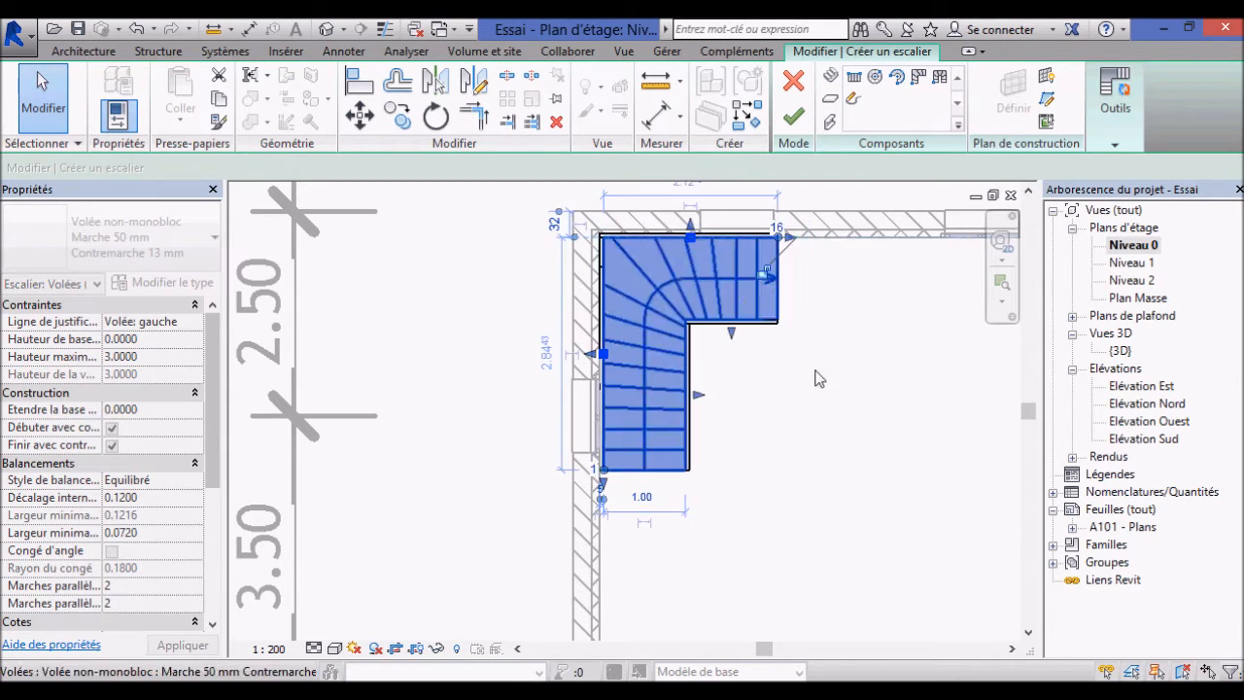
left_click(793, 119)
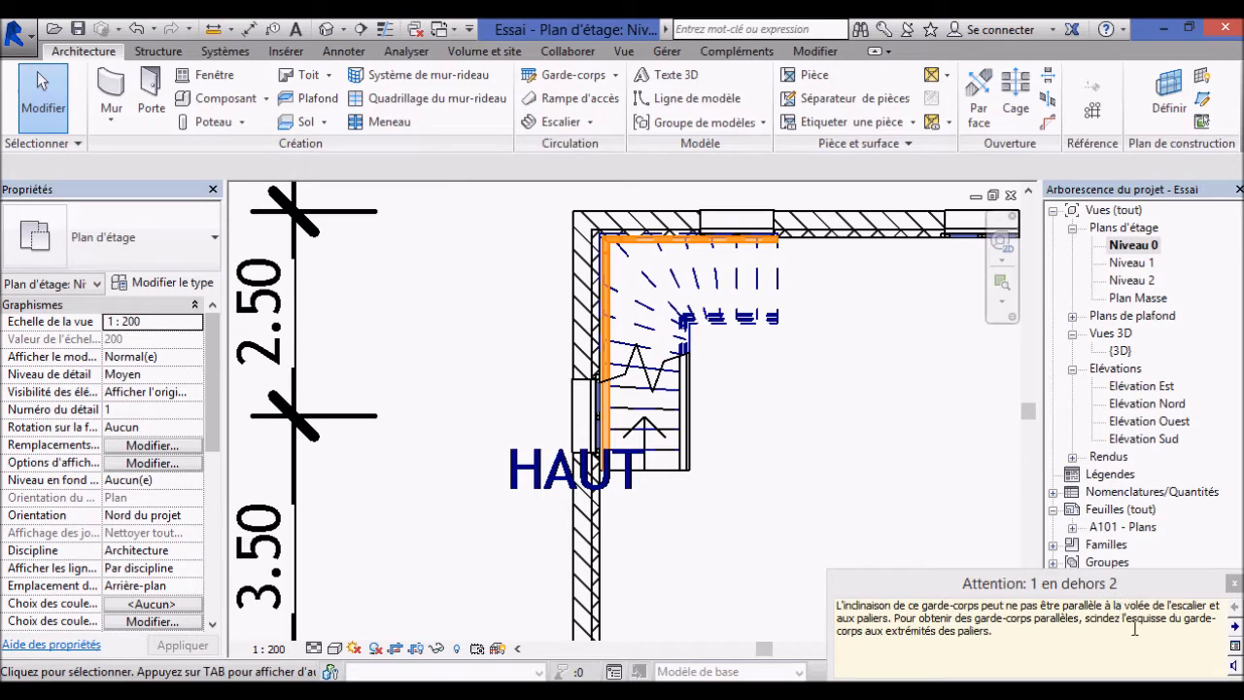
left_click(1234, 584)
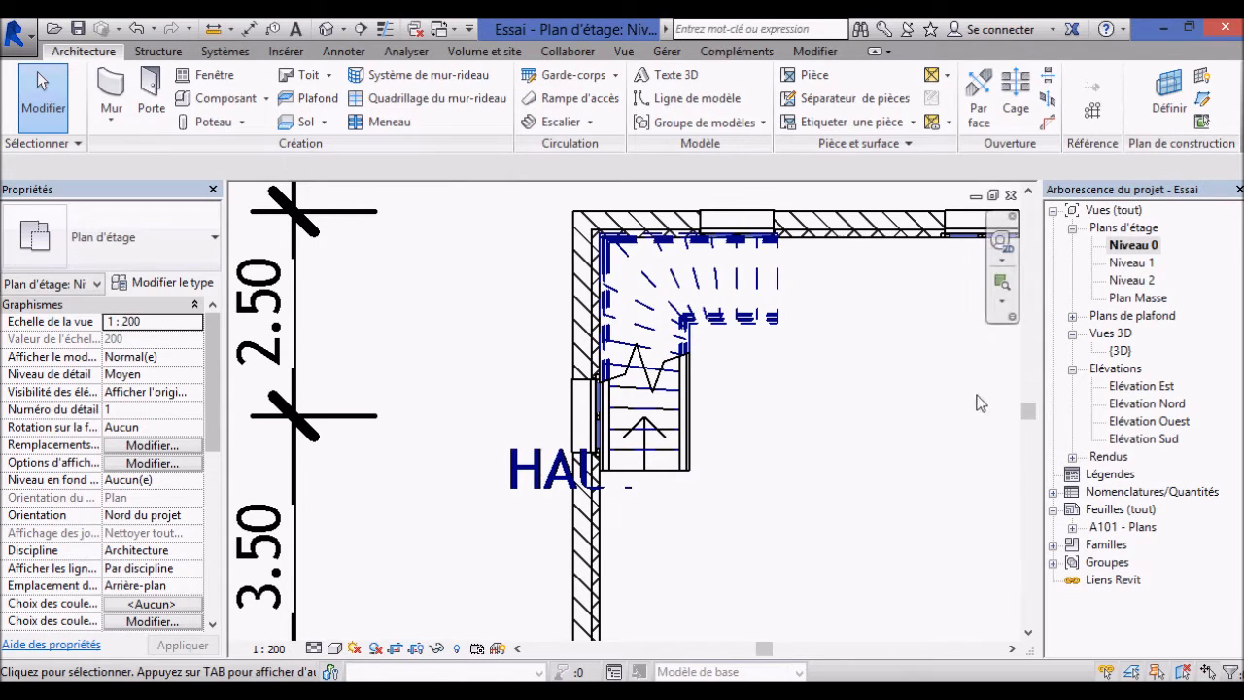
- Examine the winder stair and its wall-side railing in the 3D view
double_click(1120, 350)
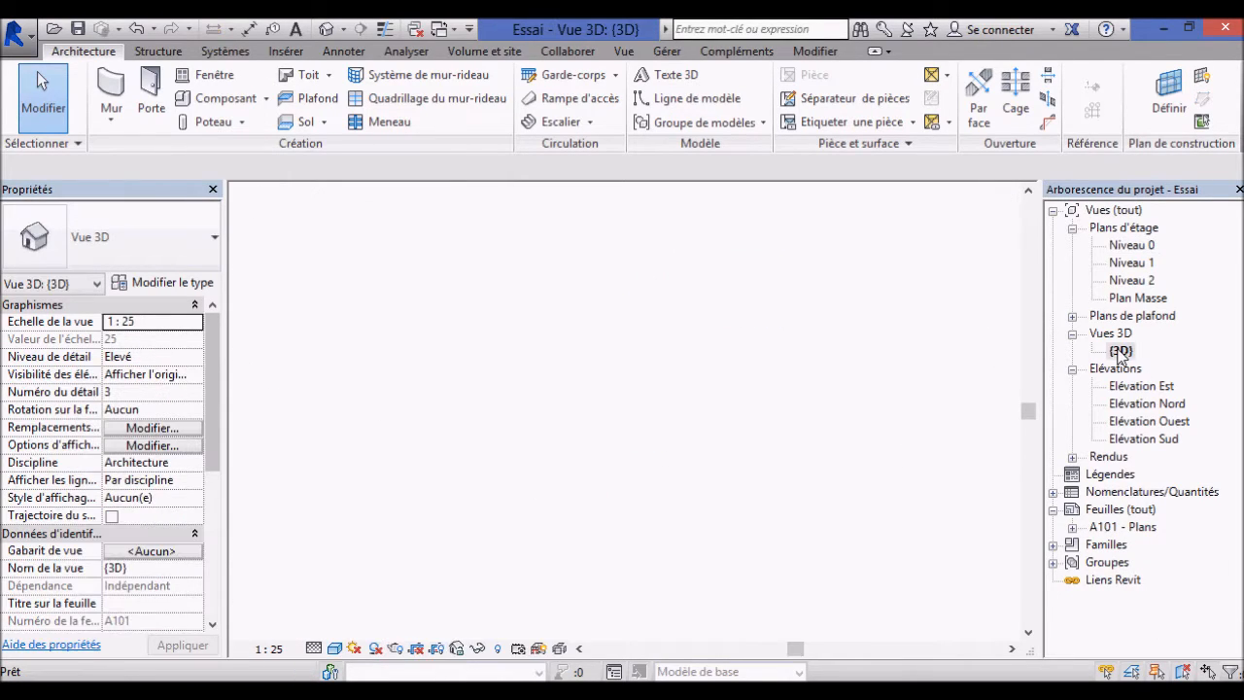
middle_click_drag(900, 390, 603, 444, "shift")
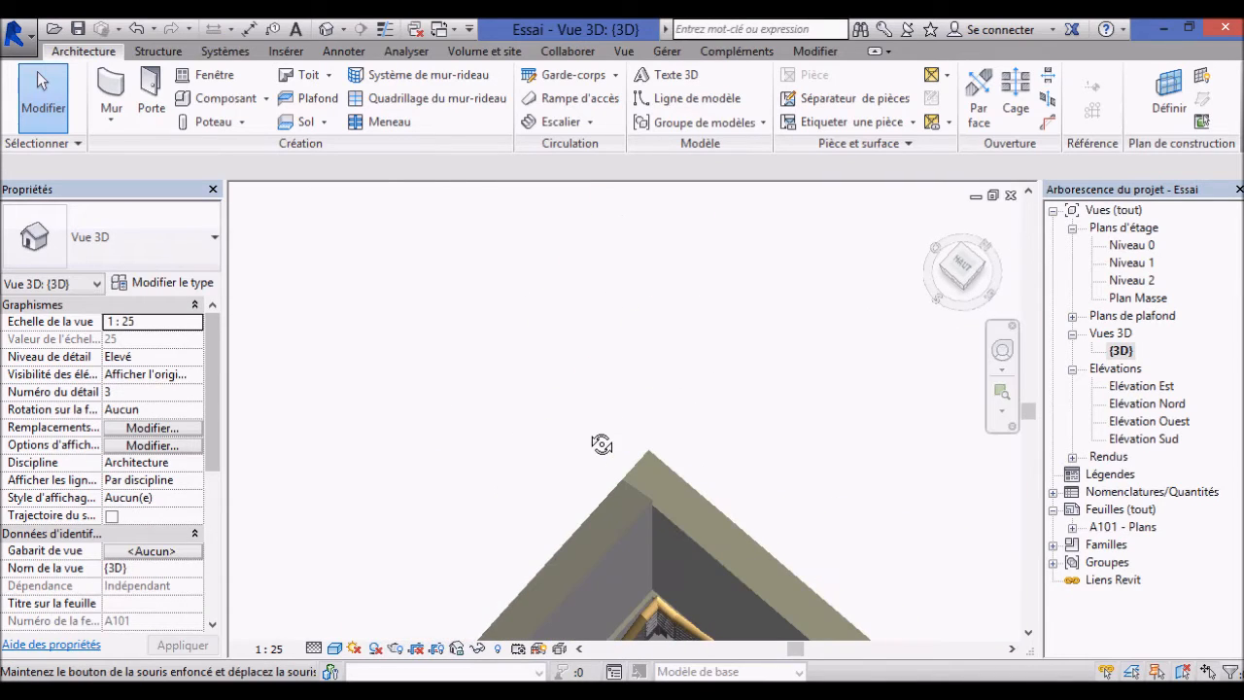
middle_click_drag(532, 375, 661, 335, "shift")
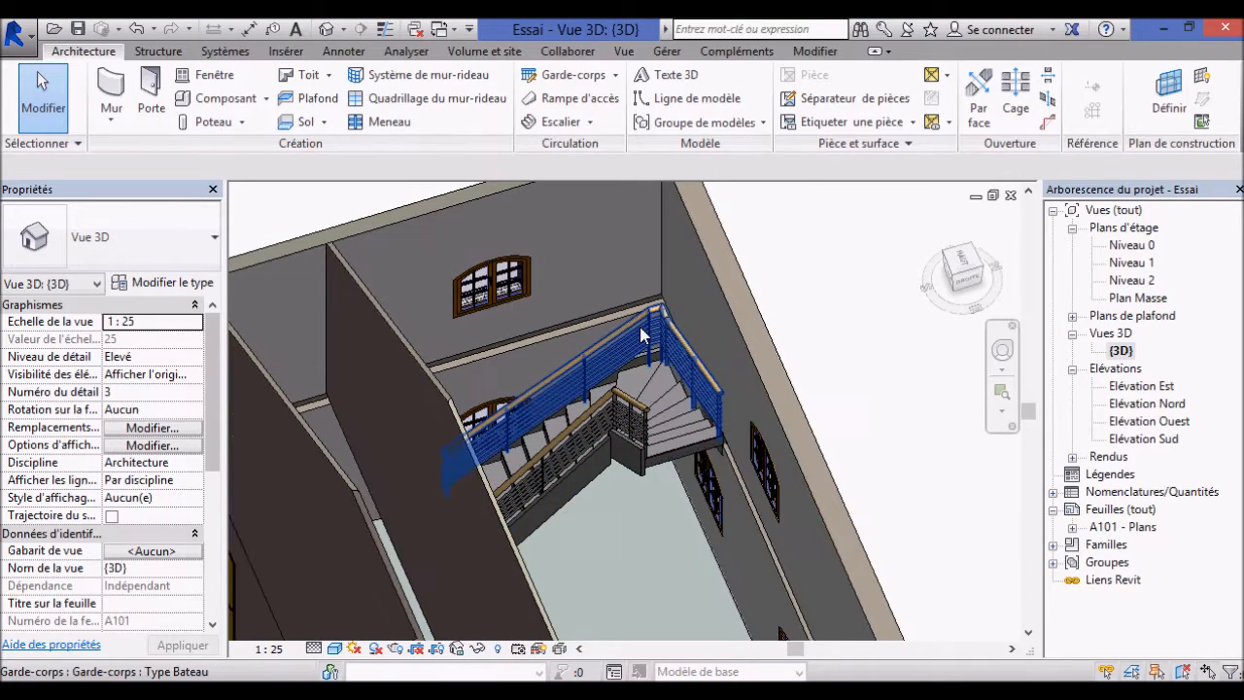
scroll(667, 313, "up", 4)
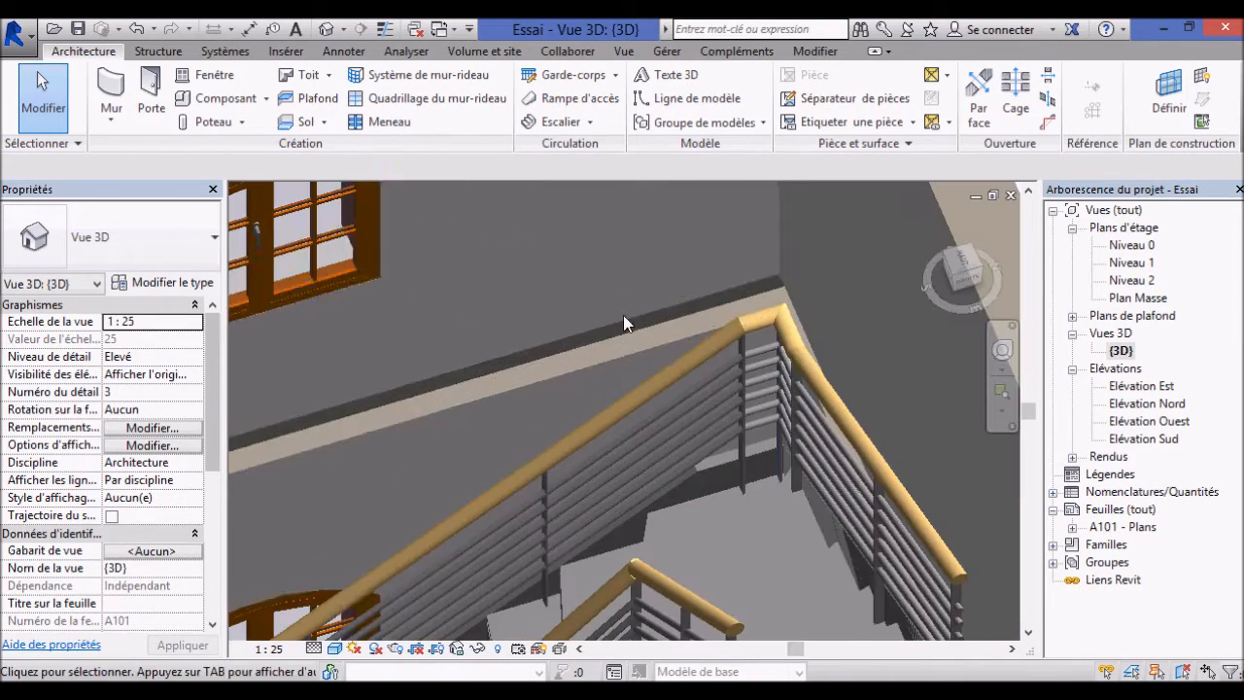
middle_click_drag(733, 367, 670, 277, "shift")
scroll(671, 277, "down", 6)
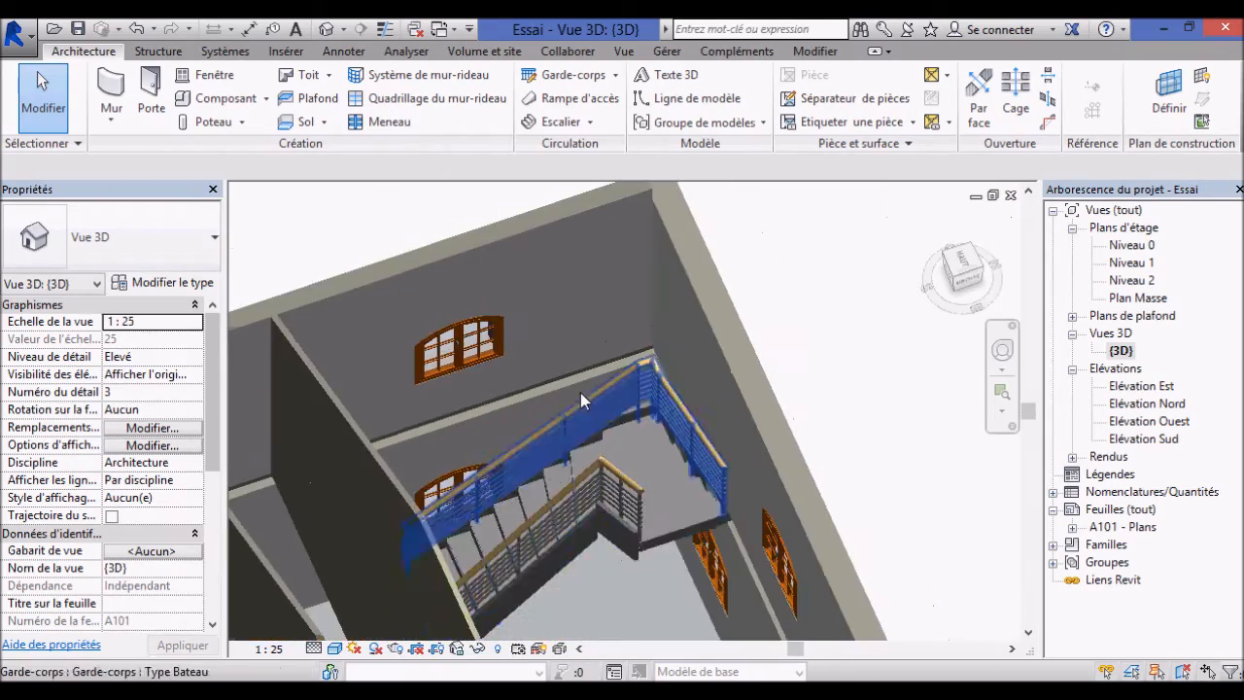
middle_click_drag(581, 392, 750, 507, "shift")
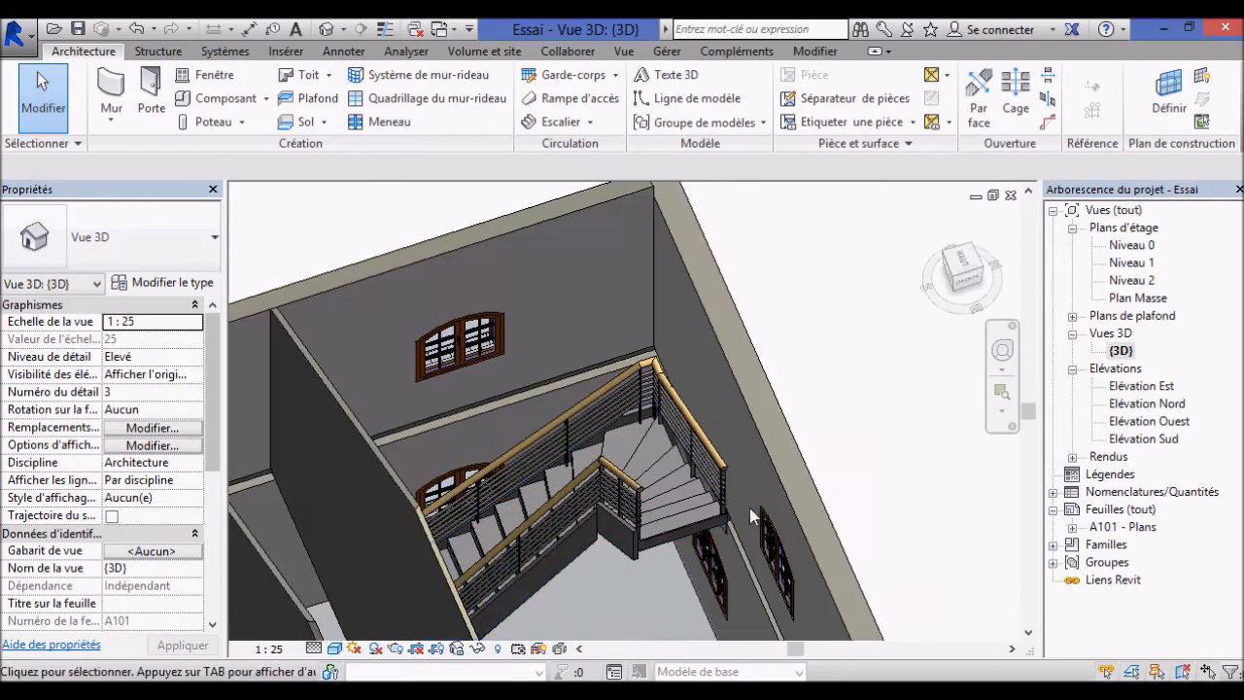
- Change the winder stair's wall-side railing to the Au Mur type, dismiss the discontinuity warning and inspect the handrail in 3D
left_click(675, 416)
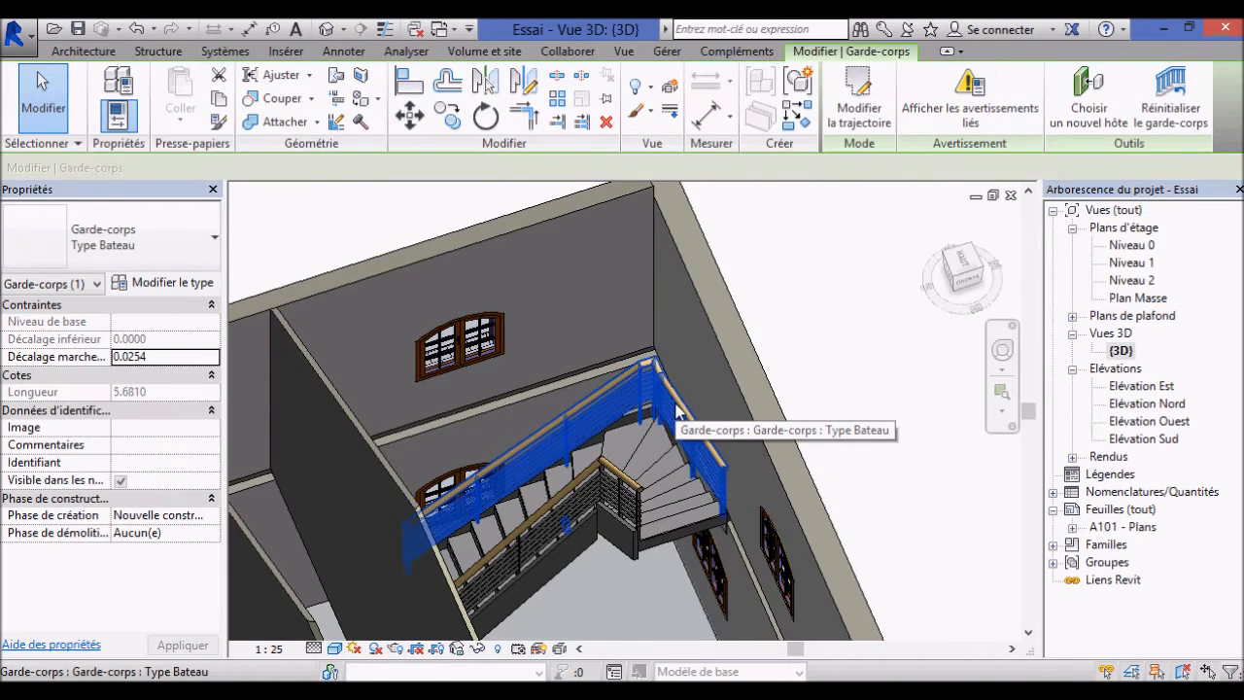
left_click(161, 227)
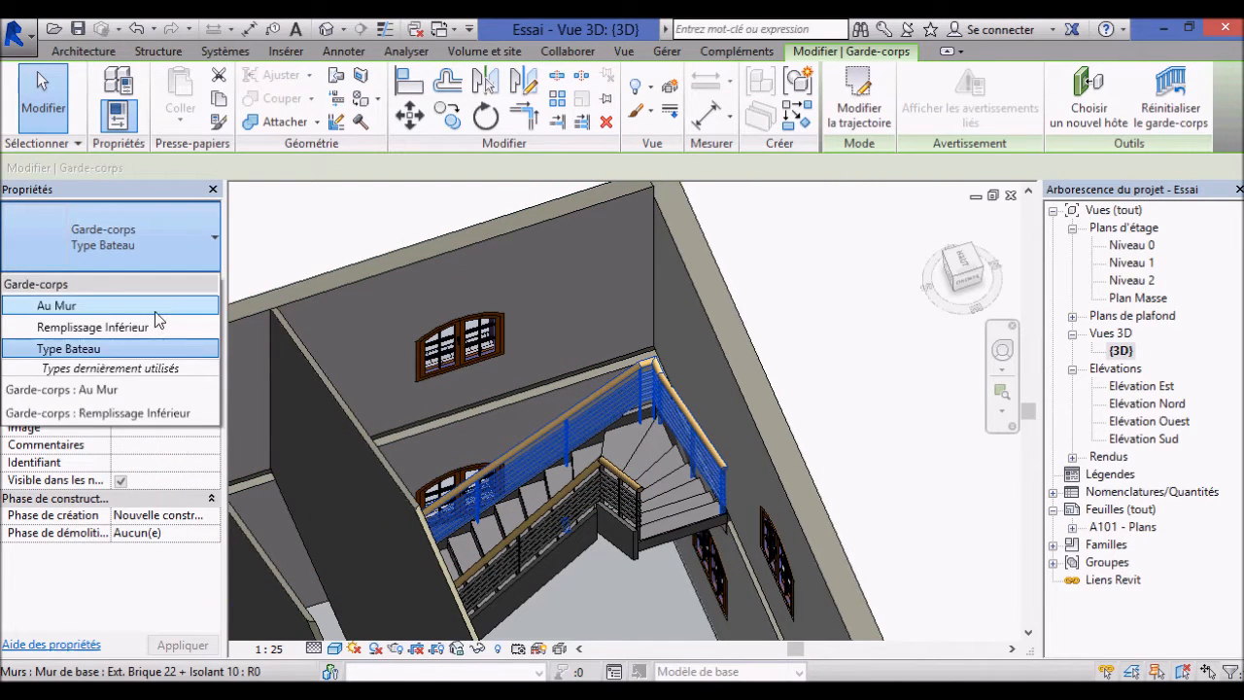
left_click(156, 309)
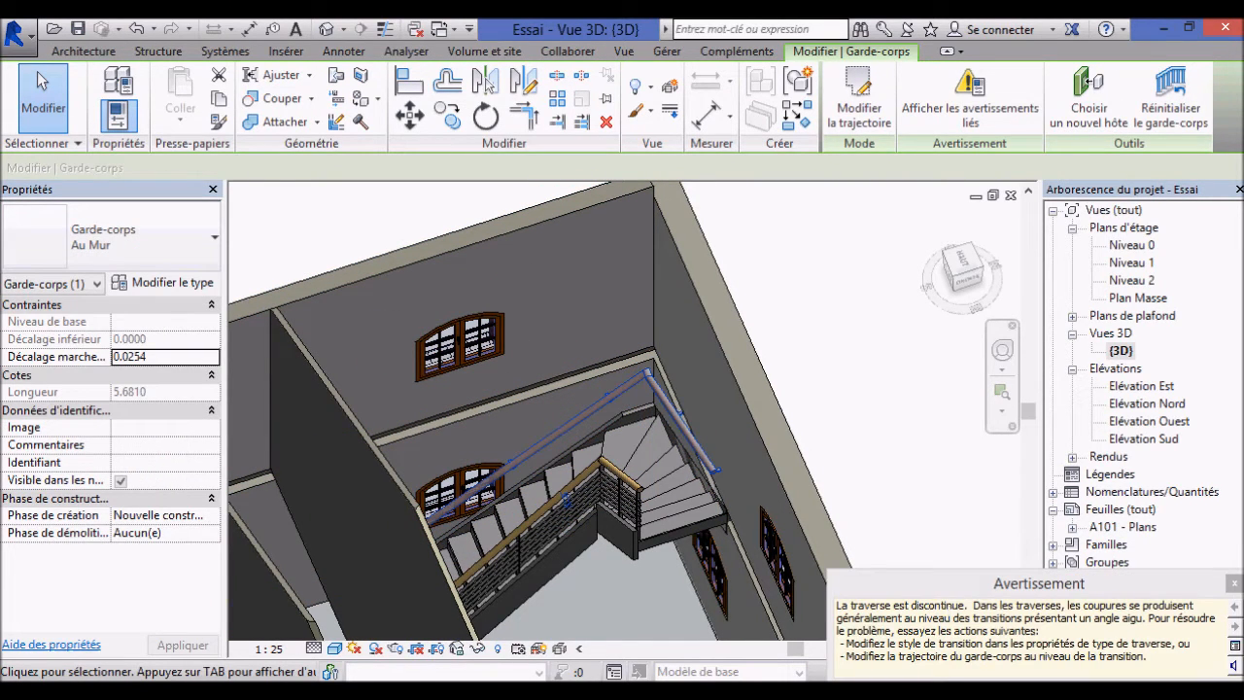
left_click(1232, 584)
scroll(632, 282, "up", 5)
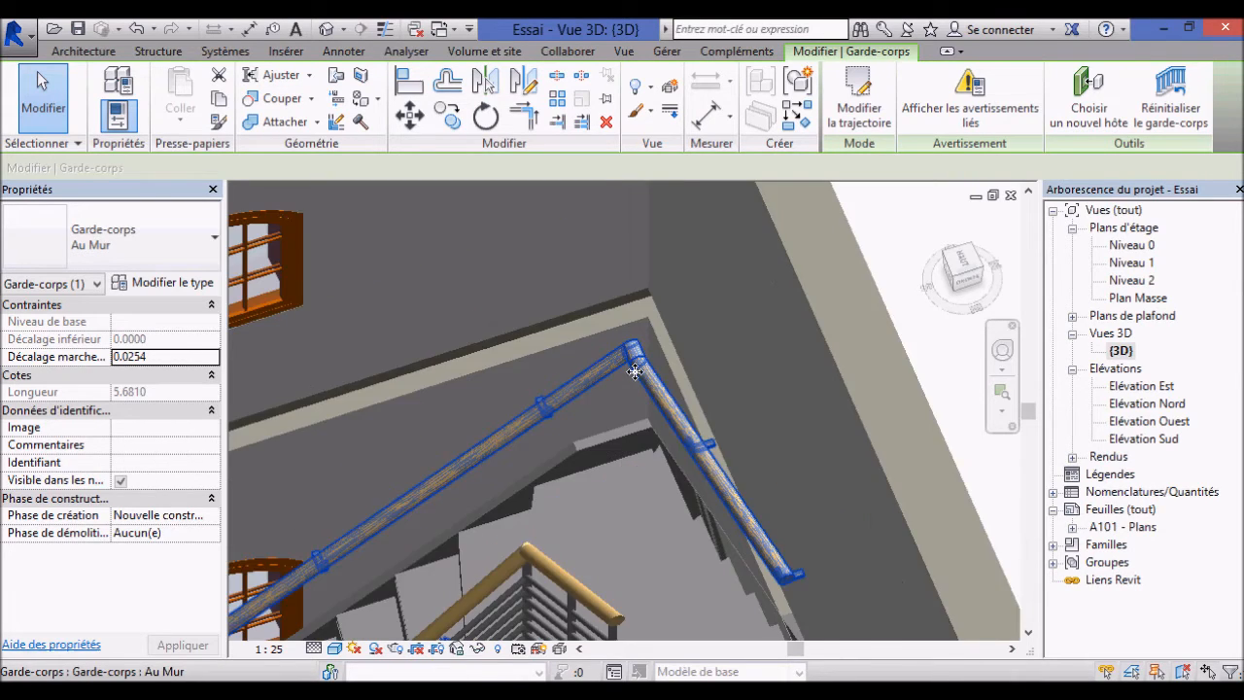
scroll(632, 282, "down", 5)
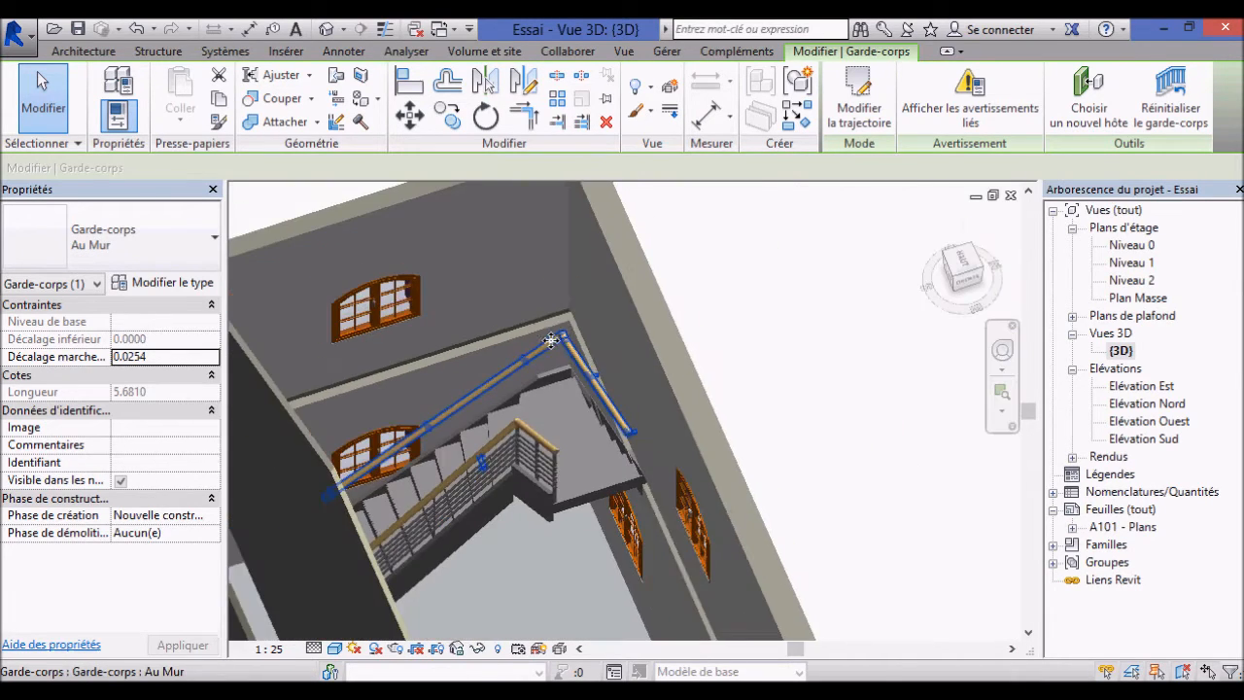
middle_click_drag(656, 483, 589, 460, "shift")
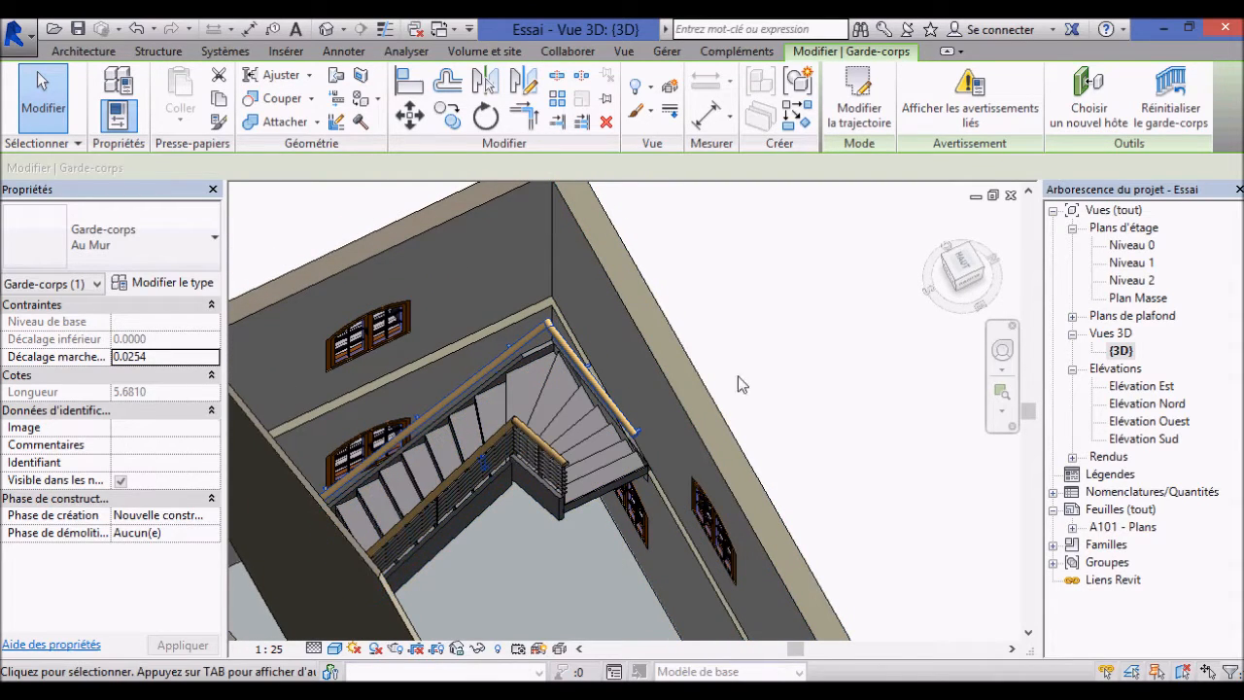
- Open the Niveau 0 floor plan and put the L-shaped winder stair into edit mode
left_click(1134, 247)
double_click(1138, 251)
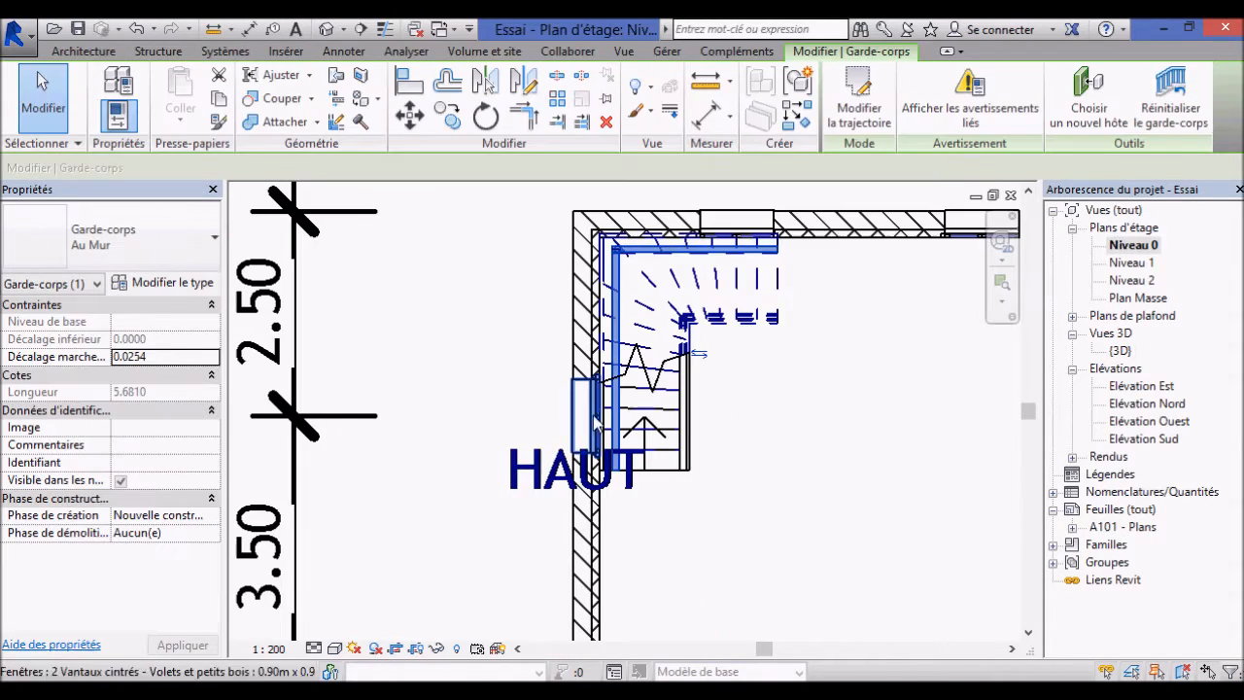
key("Tab")
left_click(689, 295)
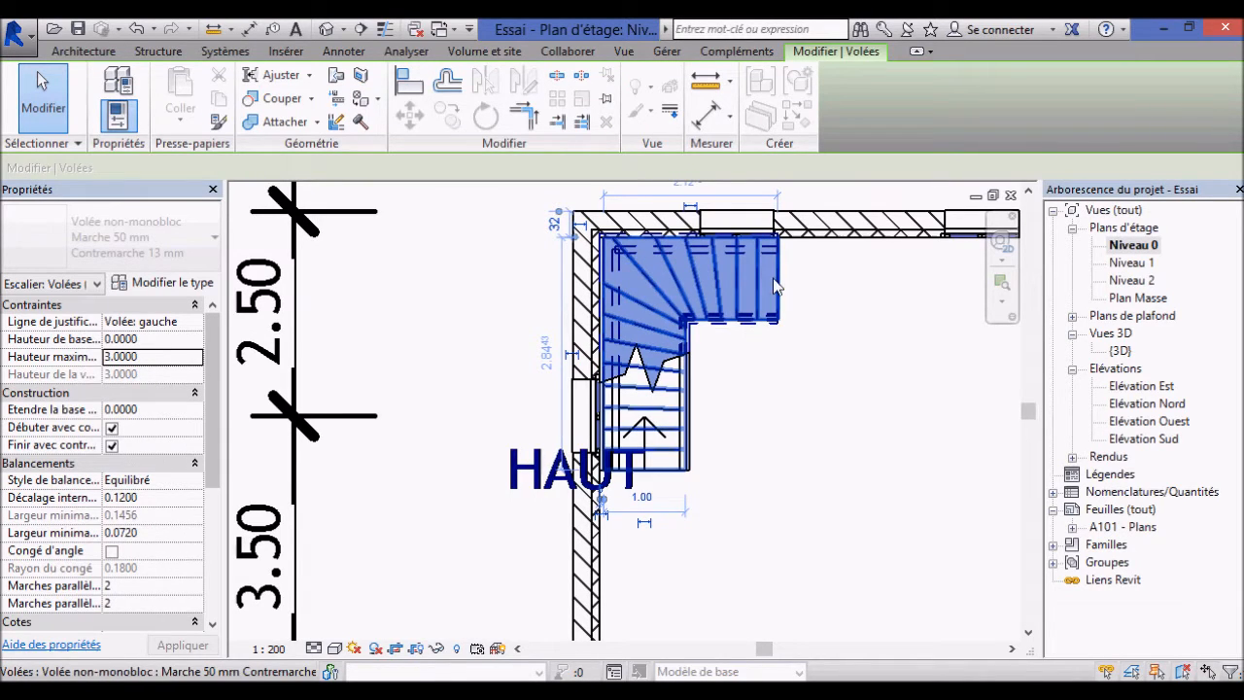
left_click(829, 422)
left_click(722, 322)
left_click(691, 282)
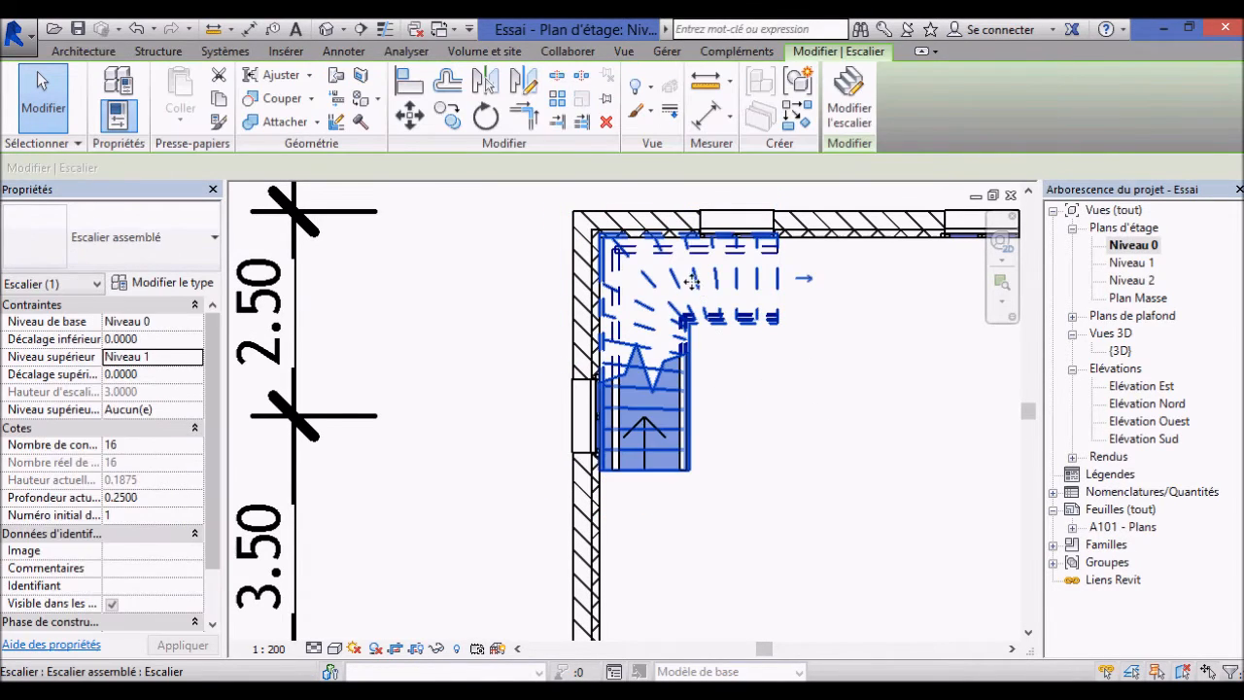
left_click(844, 404)
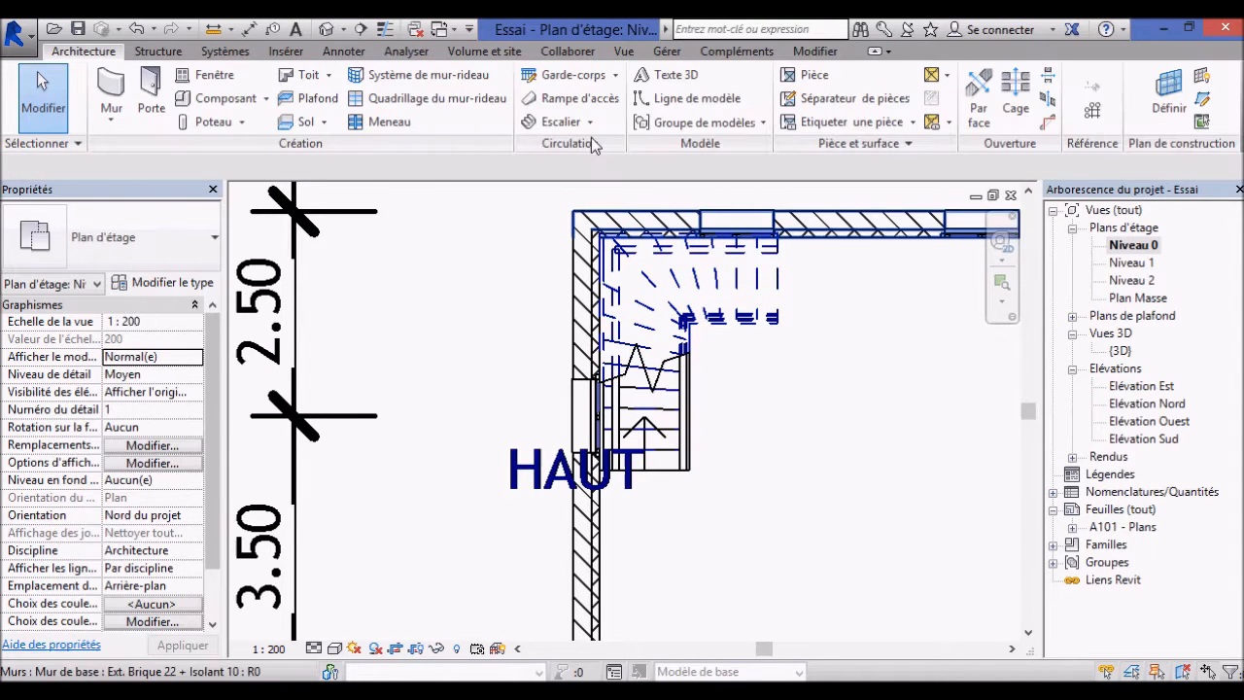
left_click(644, 347)
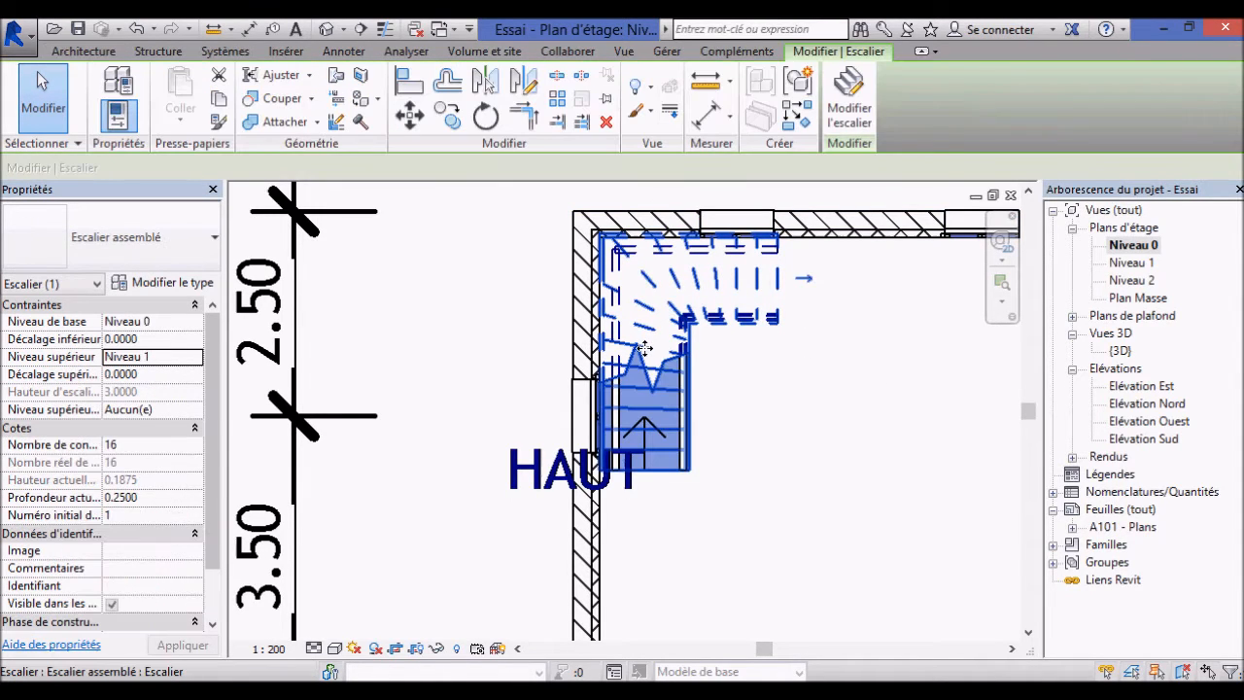
left_click(834, 105)
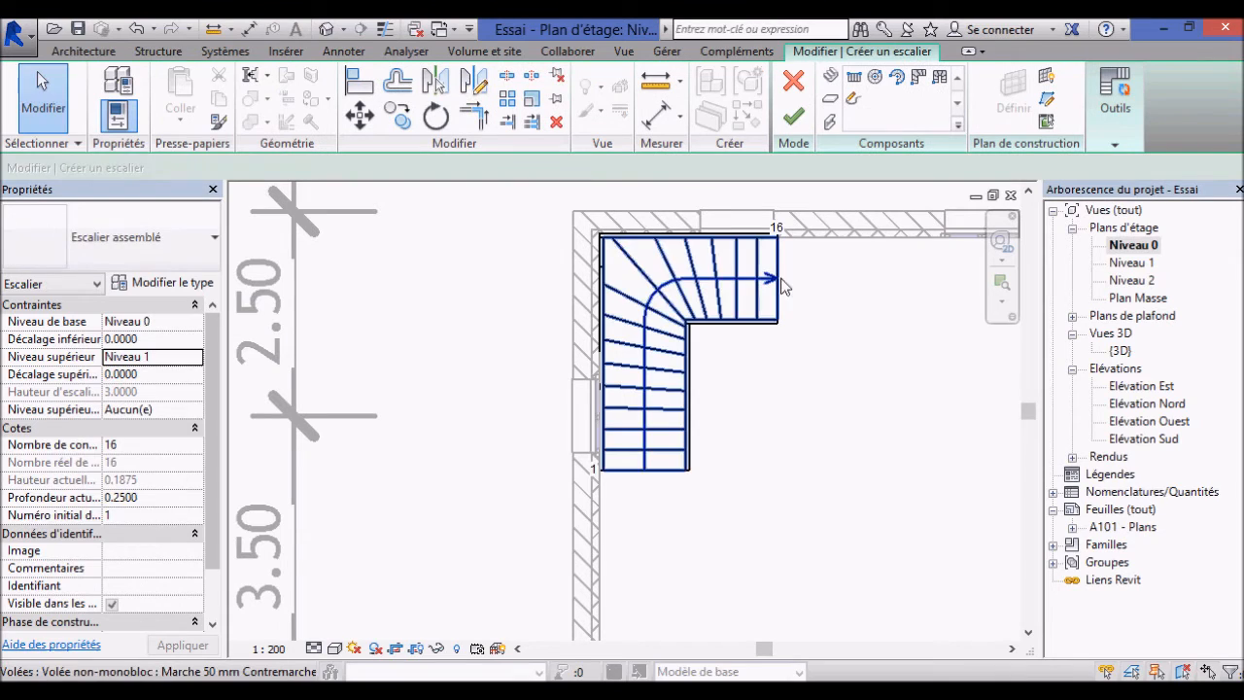
- Lengthen the run's arrival end eastward along the north wall by four risers, finish the stair and dismiss the warning
left_click(783, 283)
left_click_drag(792, 243, 888, 247)
left_click(890, 250)
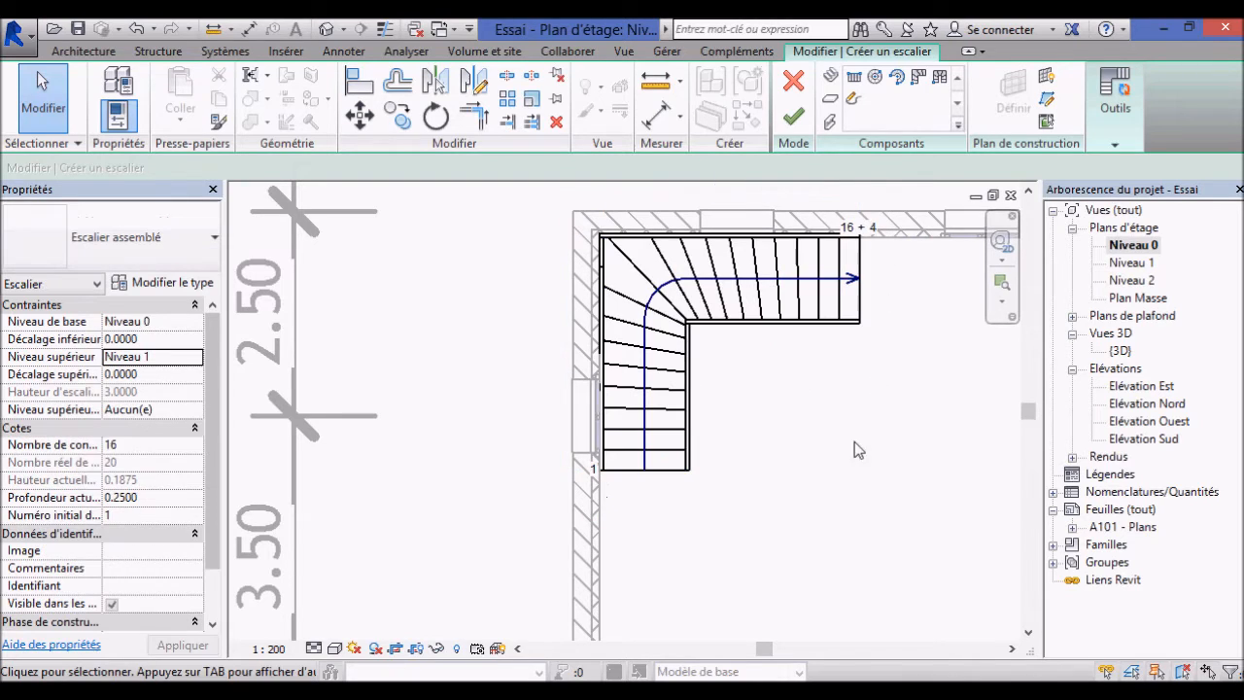
left_click(793, 116)
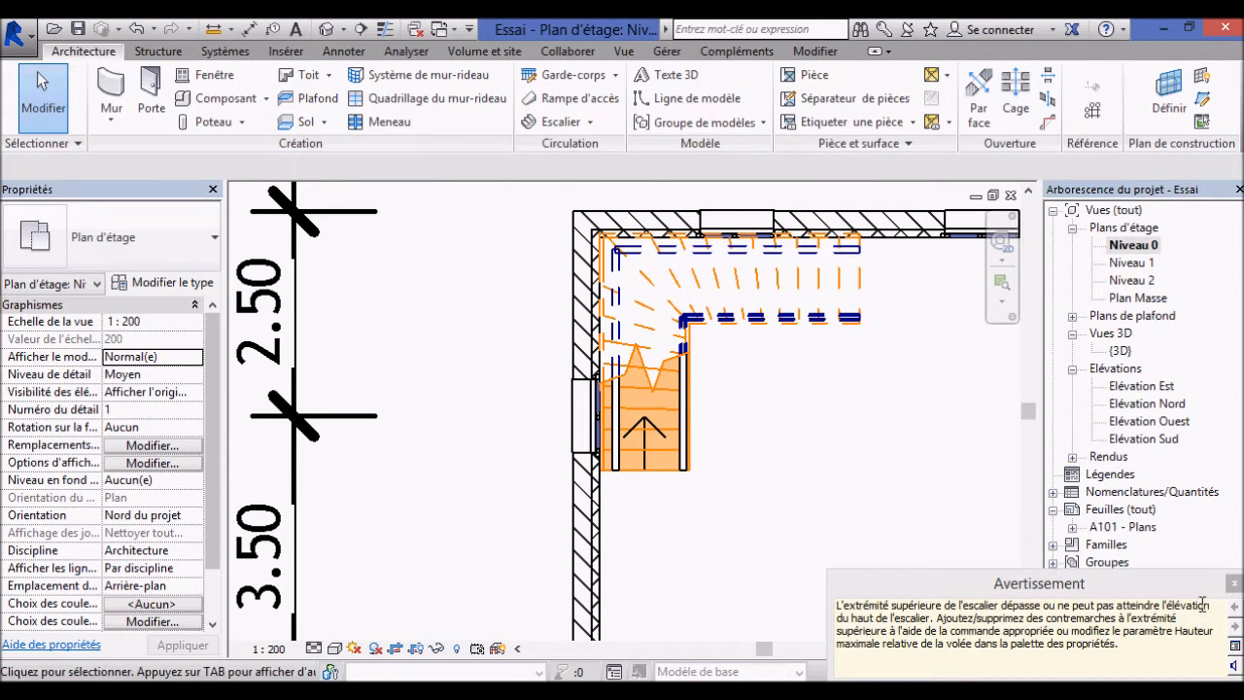
left_click(1235, 584)
- Delete the L-shaped winder stair from the Niveau 0 floor plan
left_click(627, 289)
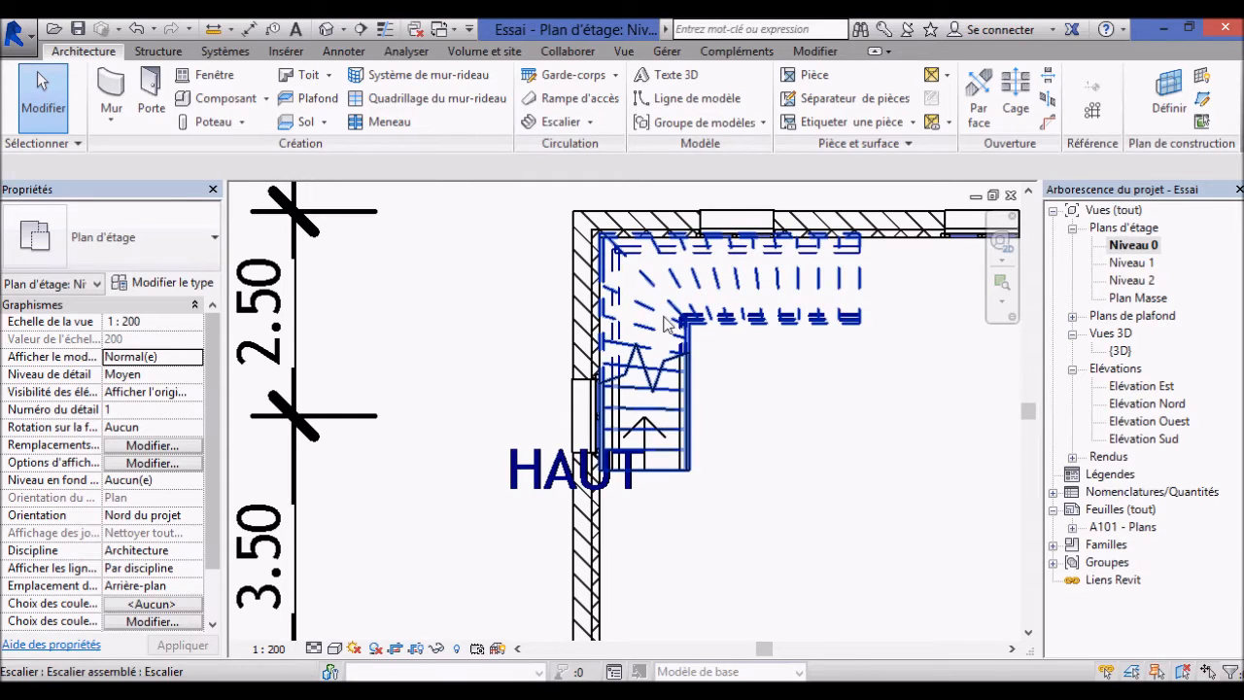
left_click(664, 391)
key("Delete")
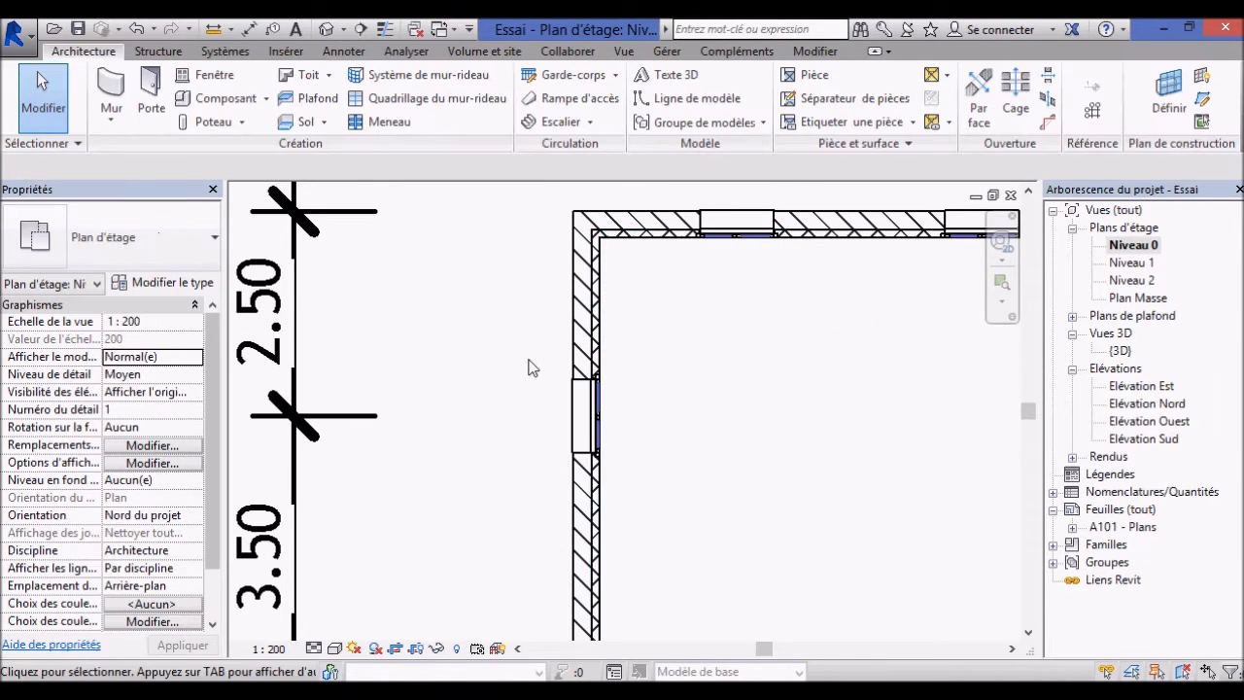
- Place a component-based U-shaped winder stair in the middle of the empty room, using the Volée: gauche justification and a 1.0000 run width
scroll(530, 365, "down", 6)
scroll(738, 445, "up", 2)
scroll(869, 410, "up", 1)
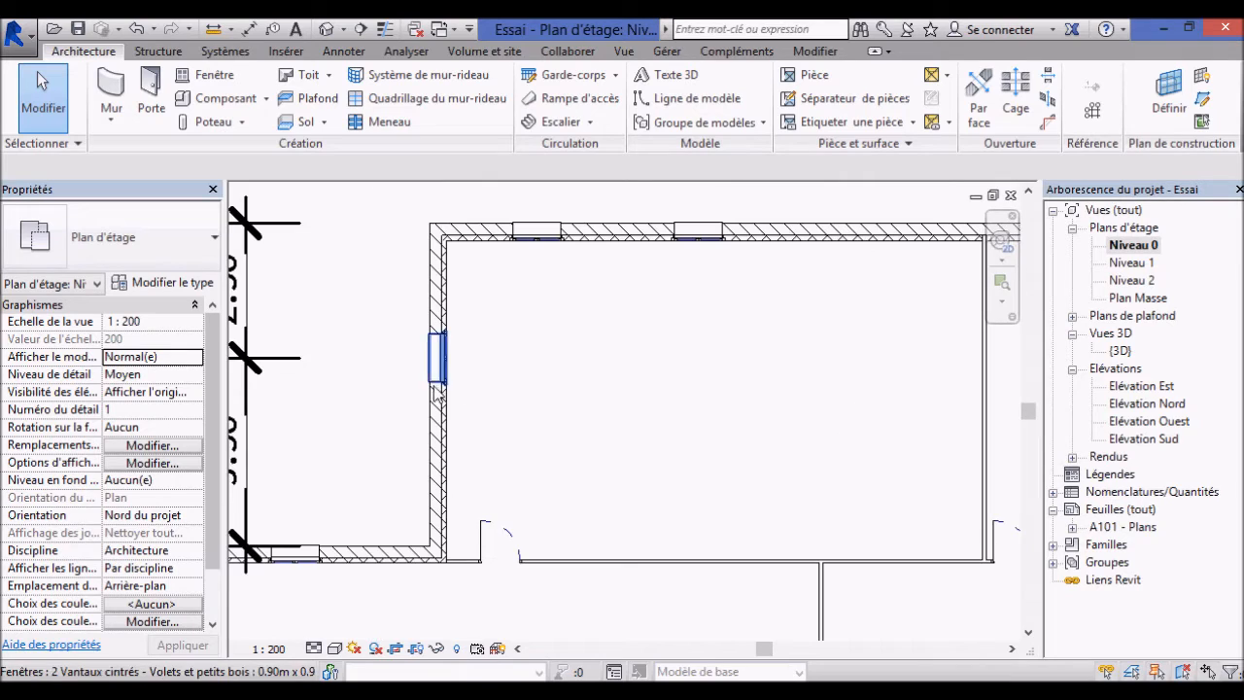
scroll(434, 388, "down", 1)
scroll(778, 387, "up", 1)
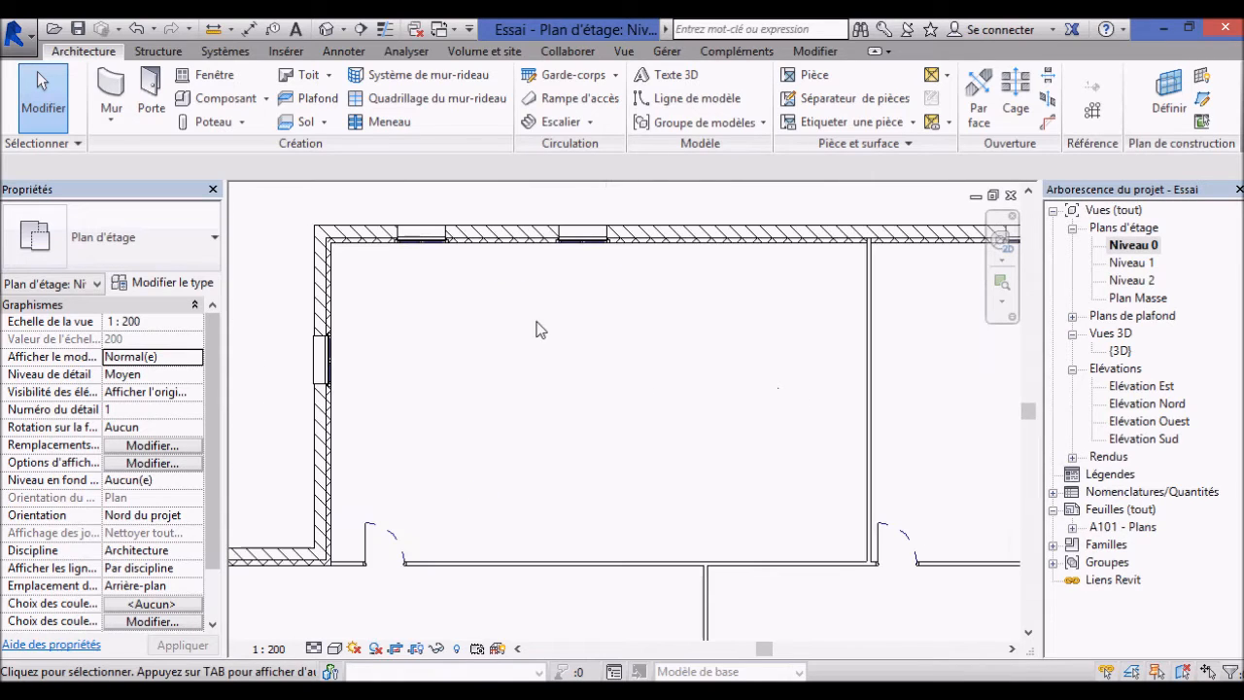
left_click(591, 122)
left_click(612, 153)
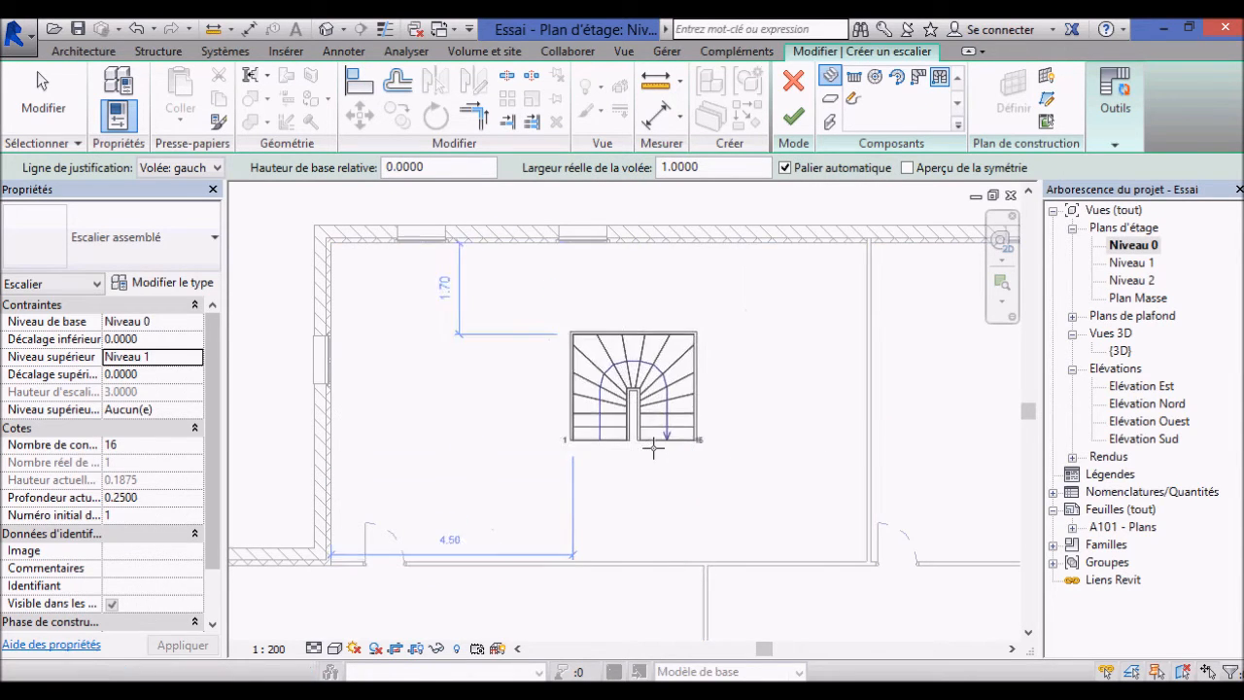
left_click(729, 453)
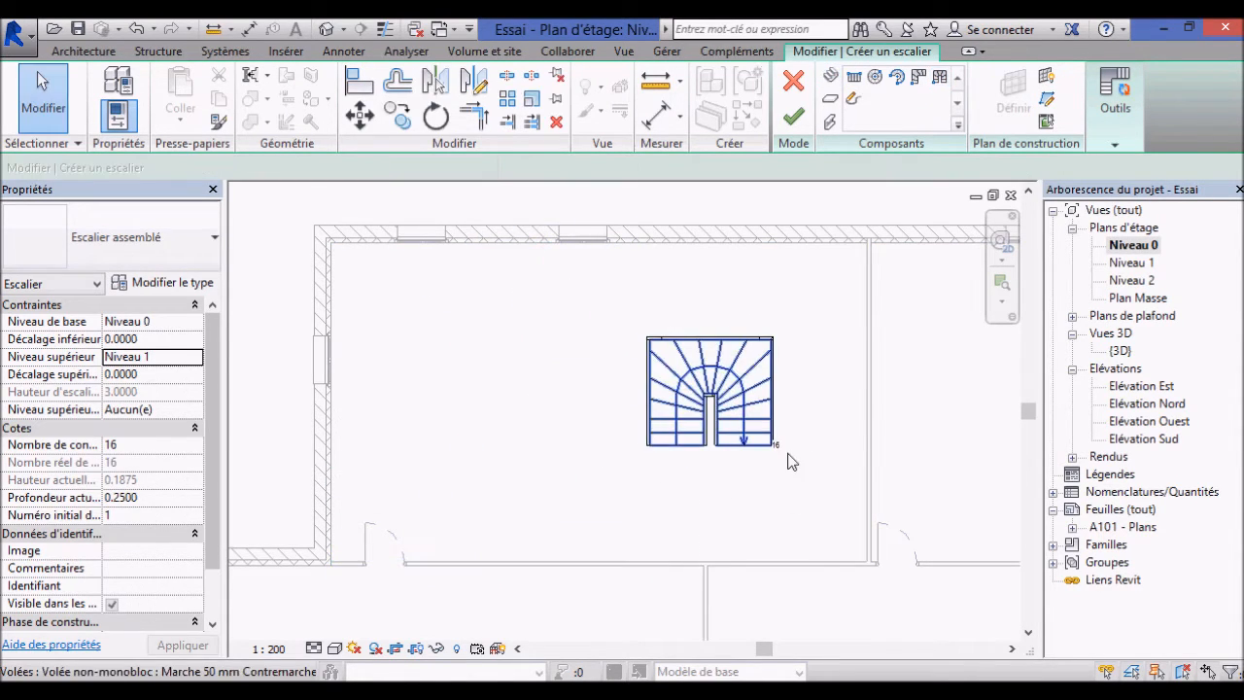
- Try to extend the U-shaped winder run's starting leg southward at its end handle, and cancel the change
scroll(790, 460, "up", 3)
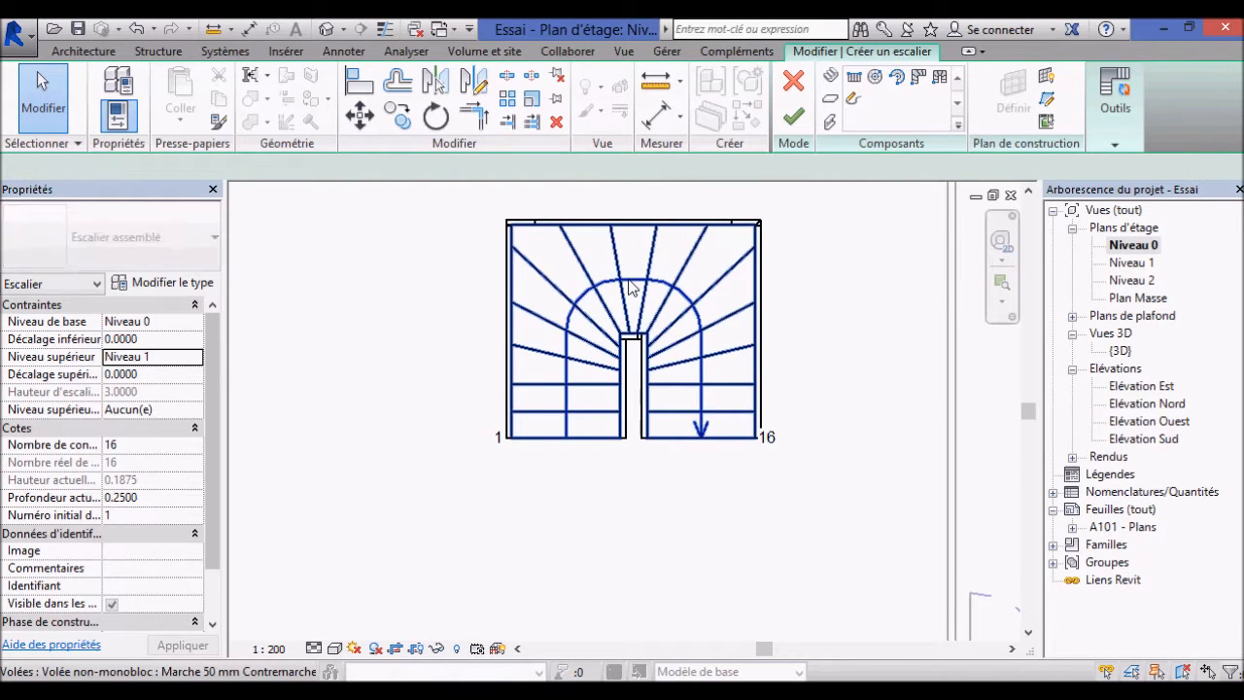
left_click(630, 290)
scroll(630, 350, "down", 2)
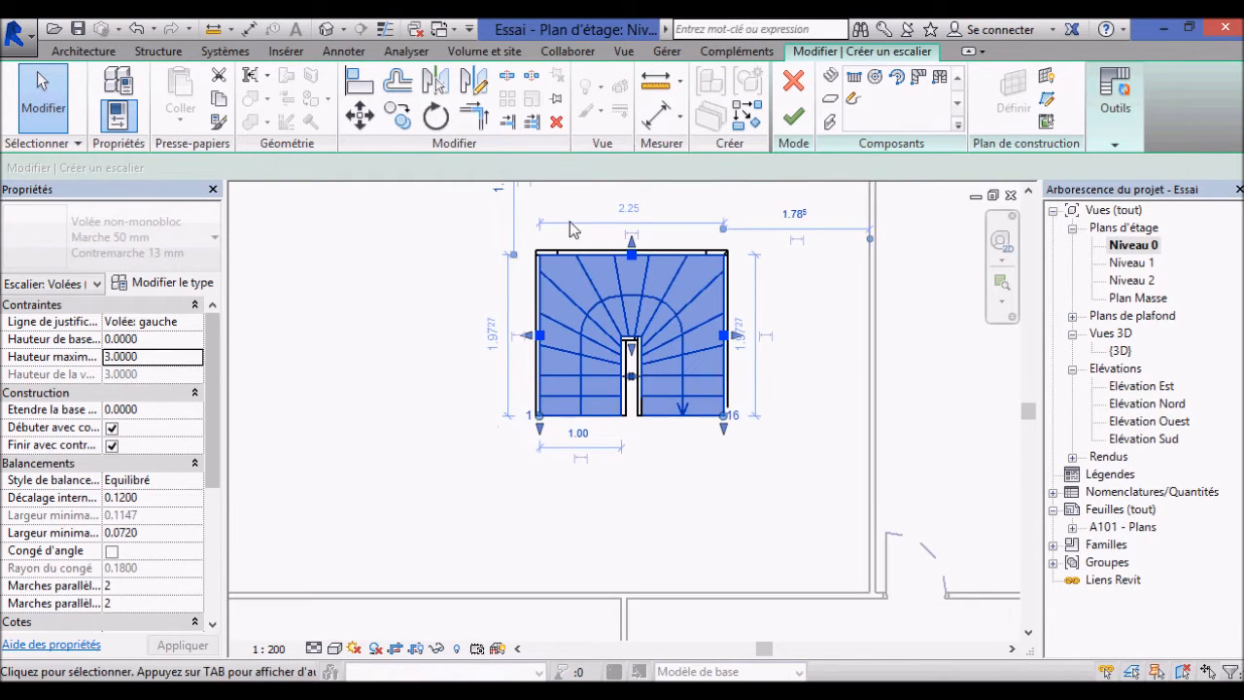
scroll(571, 230, "up", 1)
mouse_move(535, 463)
left_mouse_down()
mouse_move(517, 508)
mouse_move(536, 498)
left_mouse_up()
left_click(1188, 656)
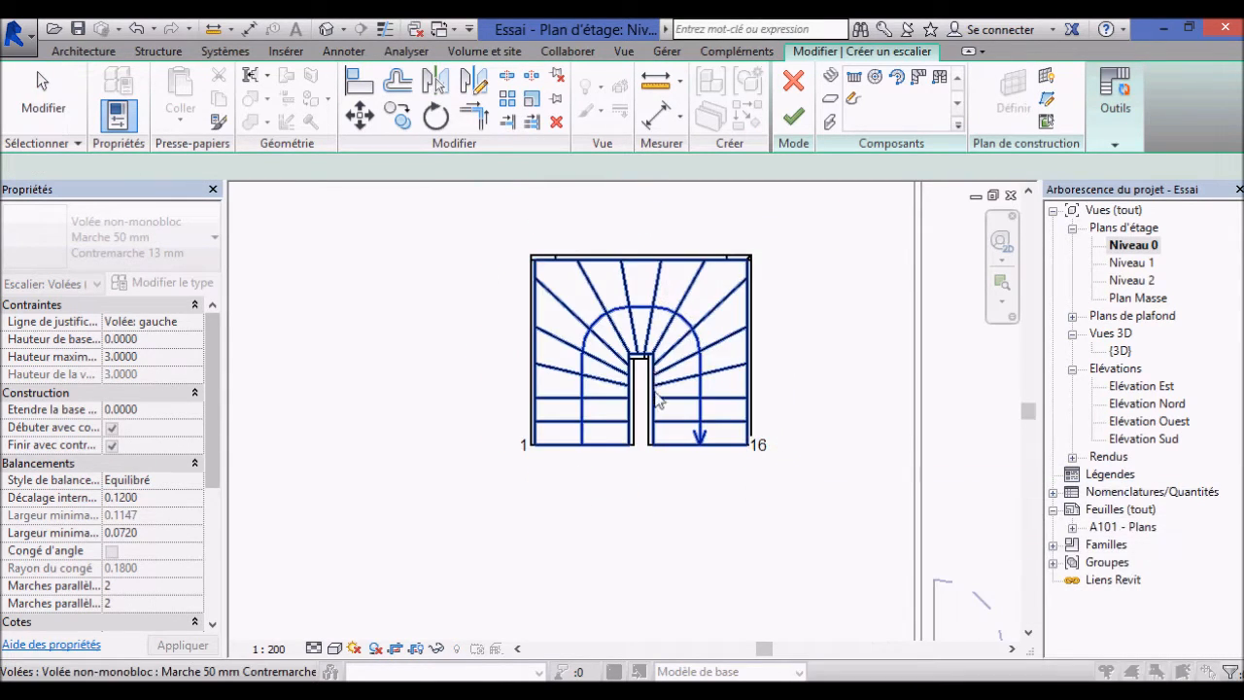
- Try to reshape the U-shaped winder run by pulling its east edge inward and its north edge outward, cancelling both changes
left_click(709, 321)
left_click_drag(775, 355, 728, 360)
key("Escape")
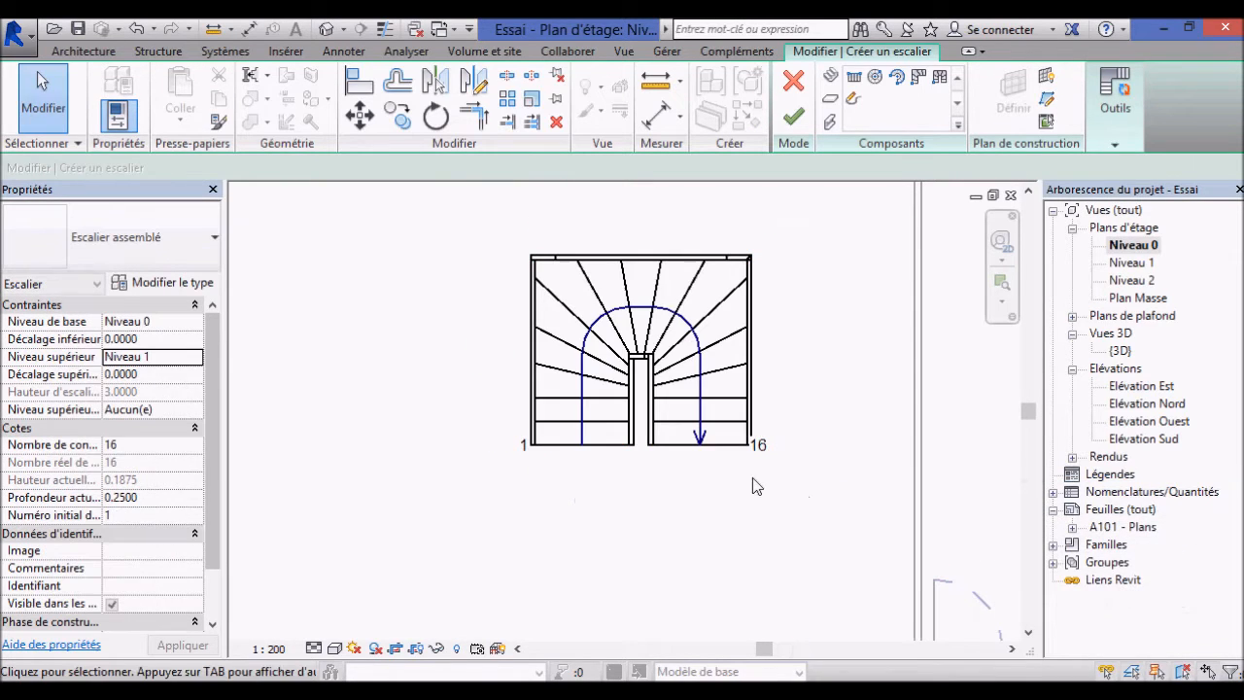
left_click(639, 251)
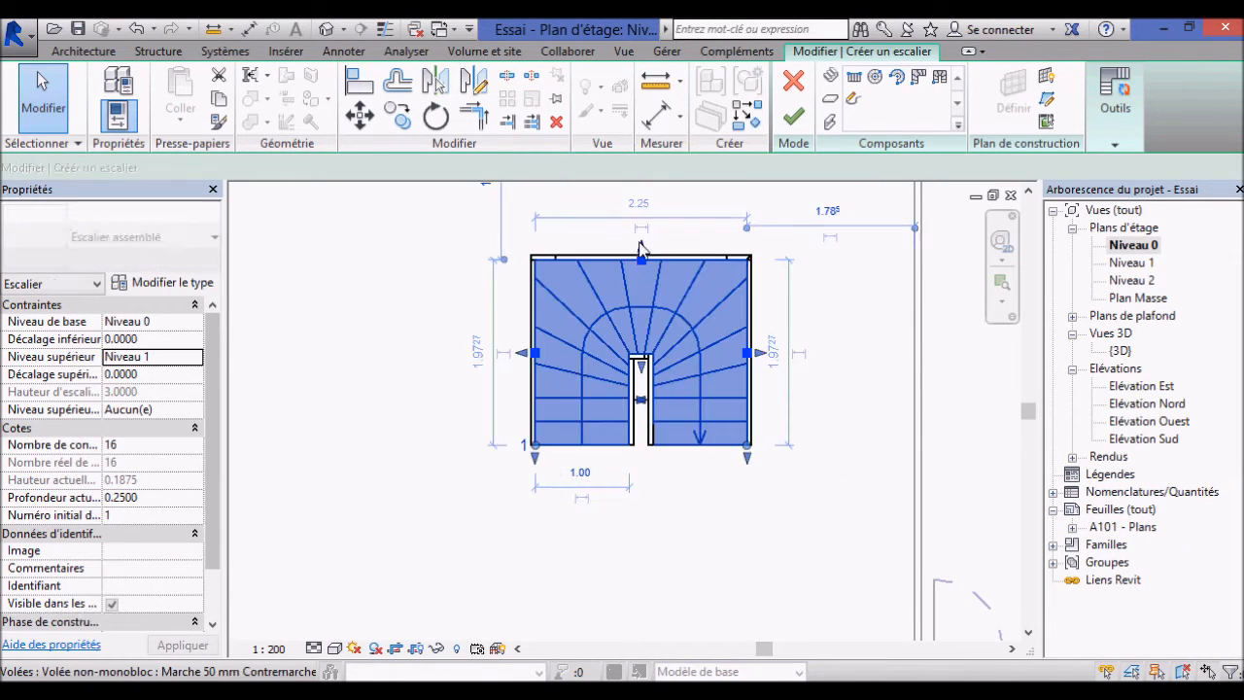
left_click_drag(639, 245, 638, 209)
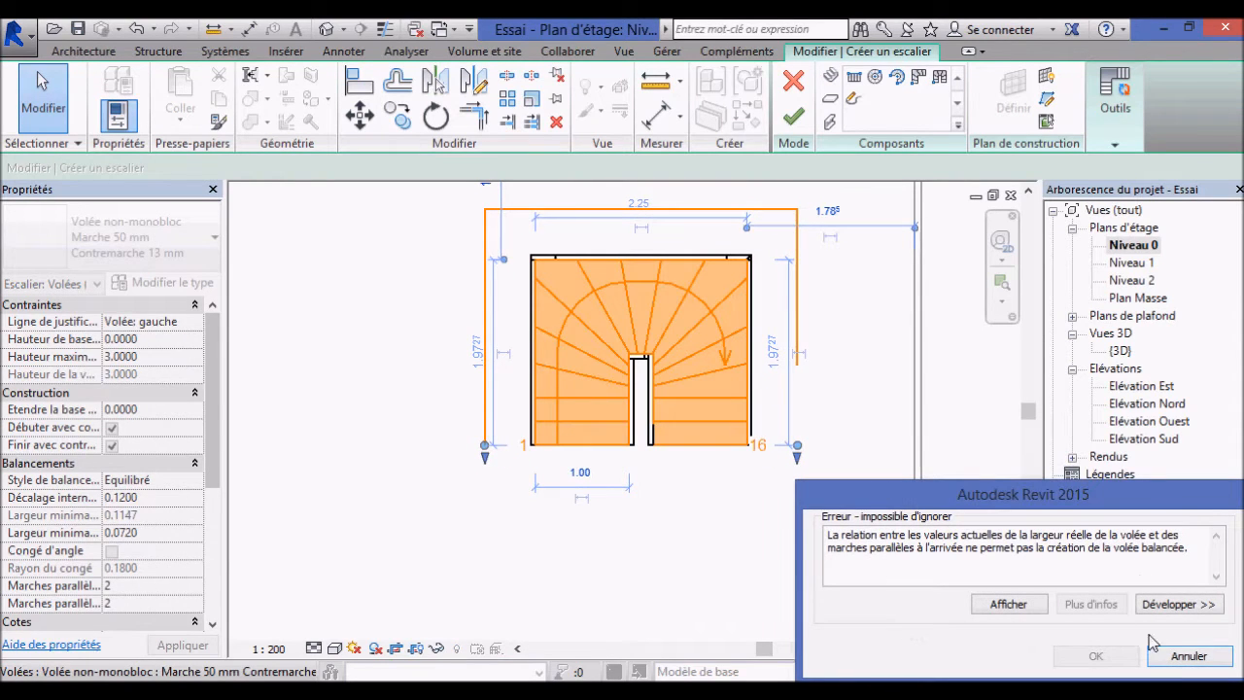
left_click(1188, 656)
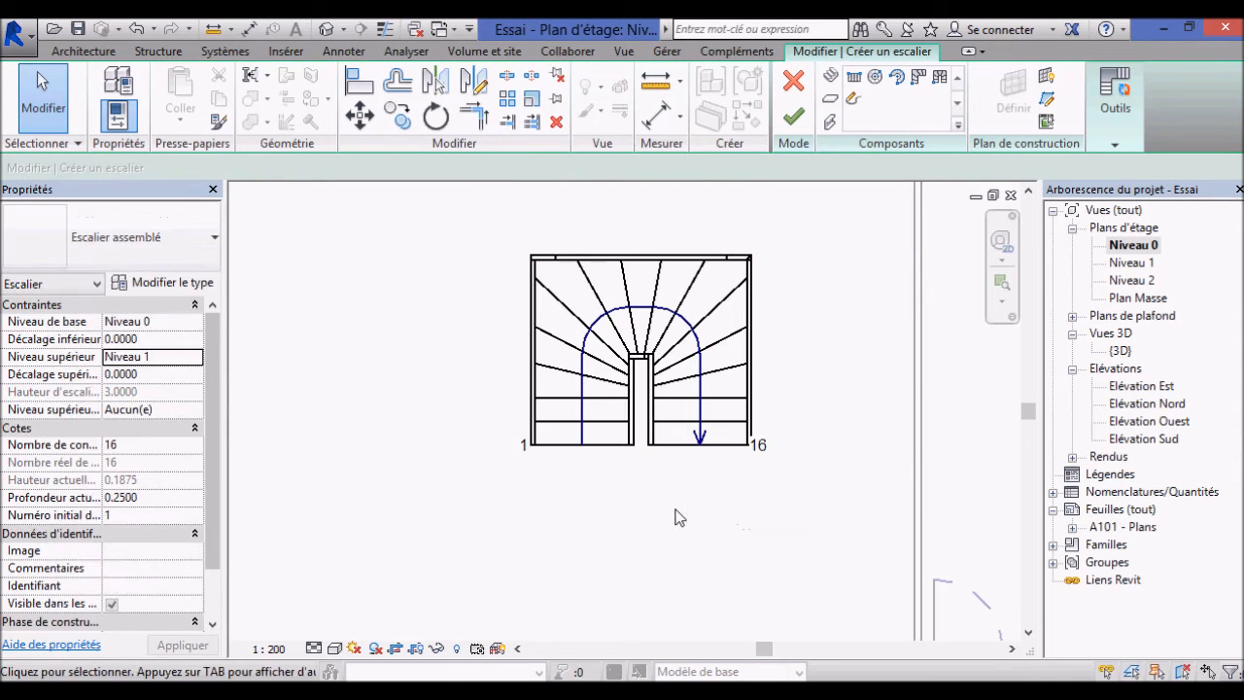
- Try to change the U-shaped winder run's width through the starting leg's dimension, entering 1.5, and cancel the rejected edits
left_click(609, 447)
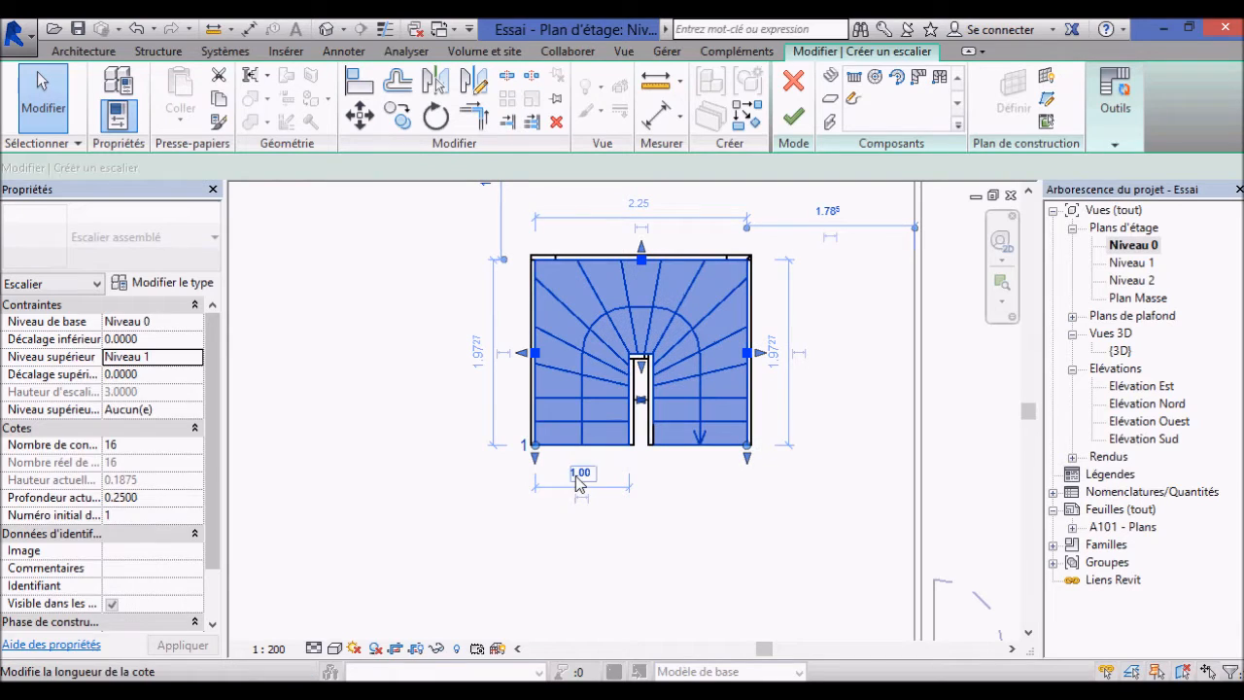
left_click(578, 476)
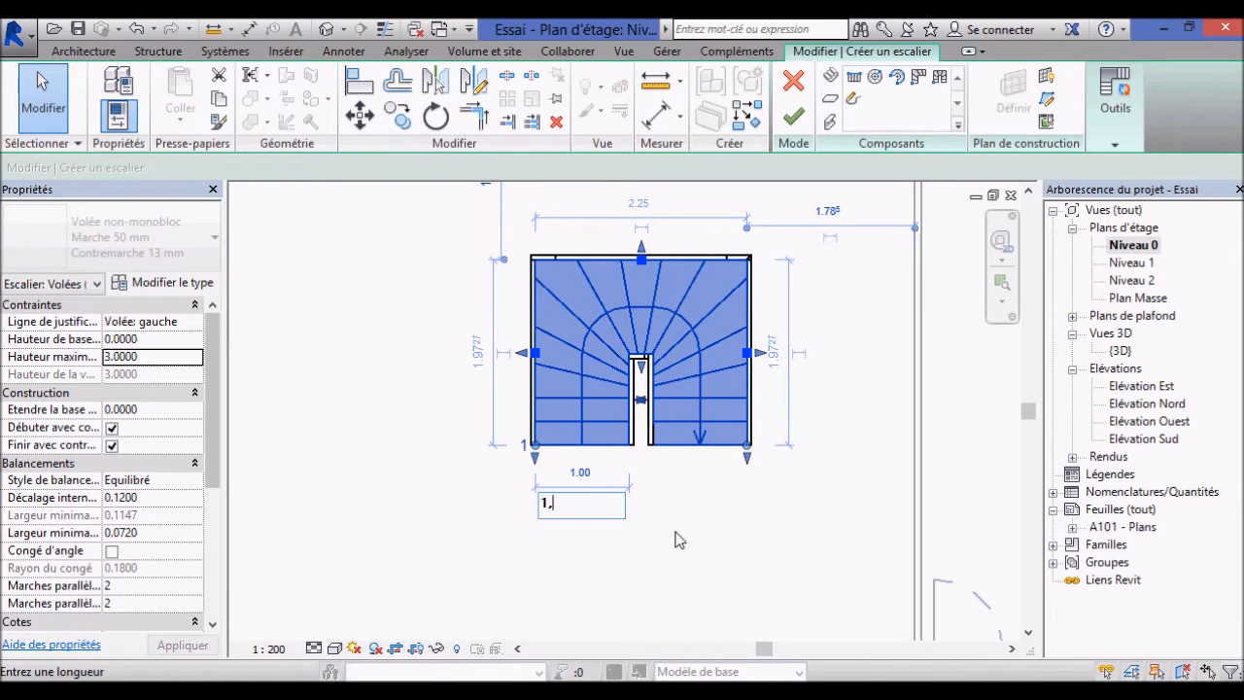
type("1,5")
key("Return")
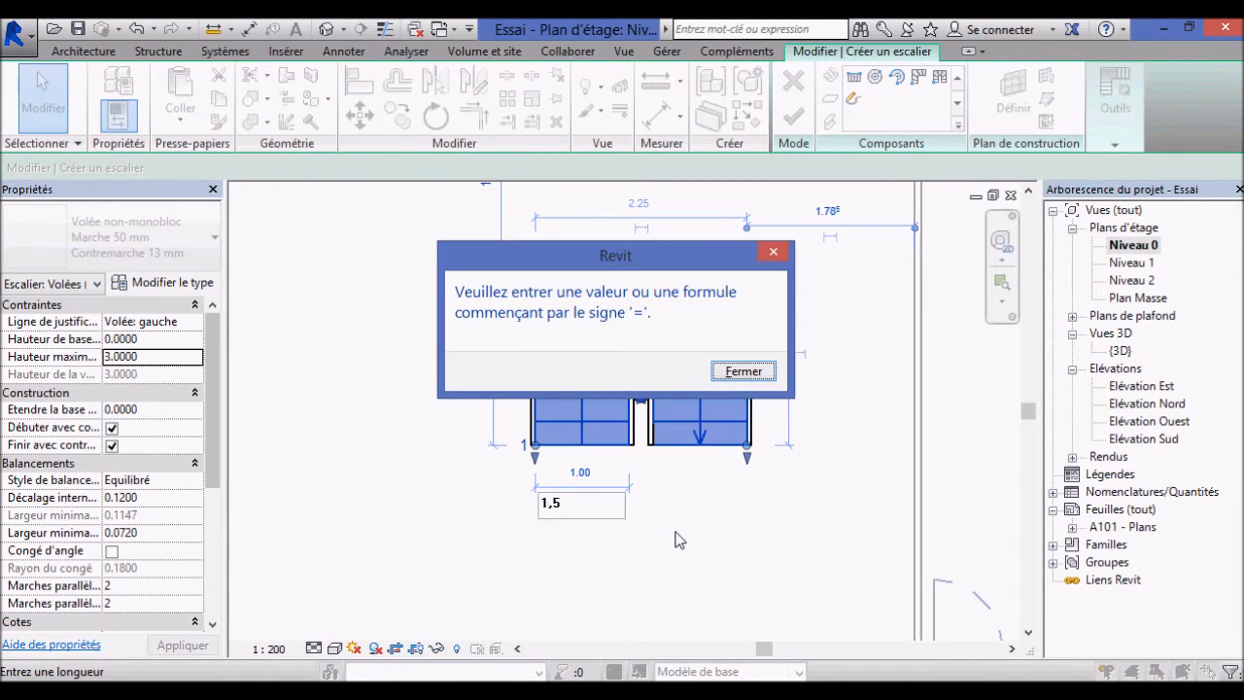
key("Return")
key("BackSpace")
key("BackSpace")
type(".5")
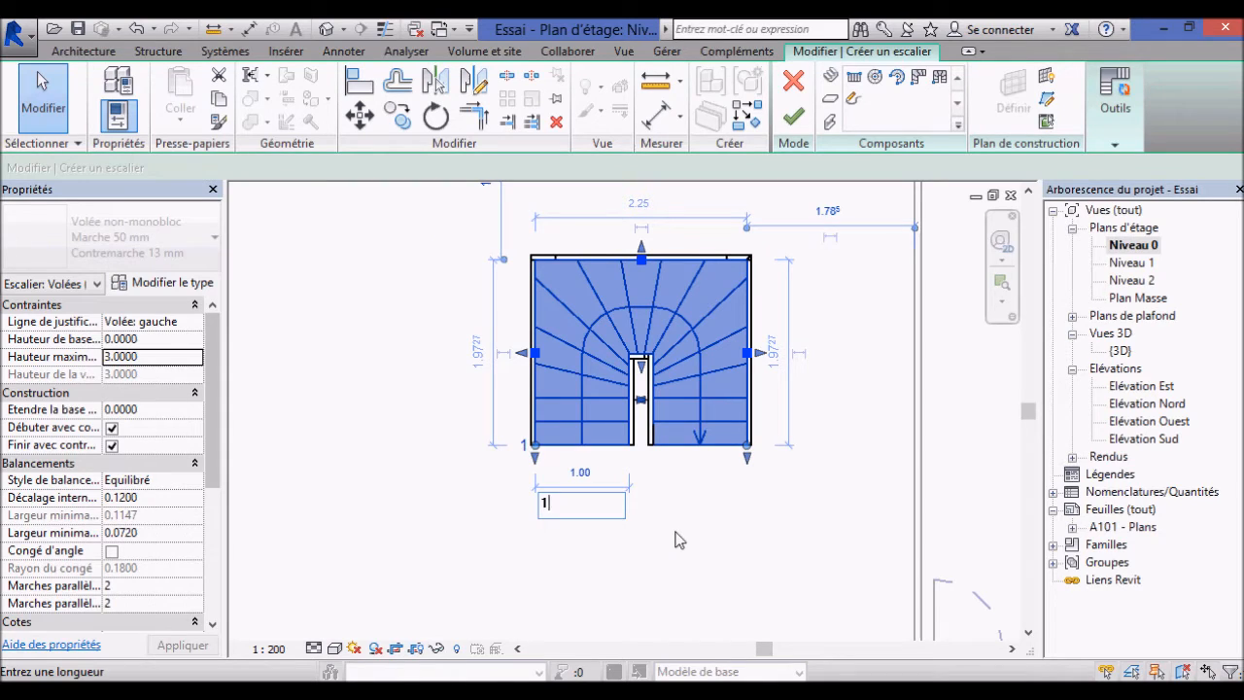
key("Return")
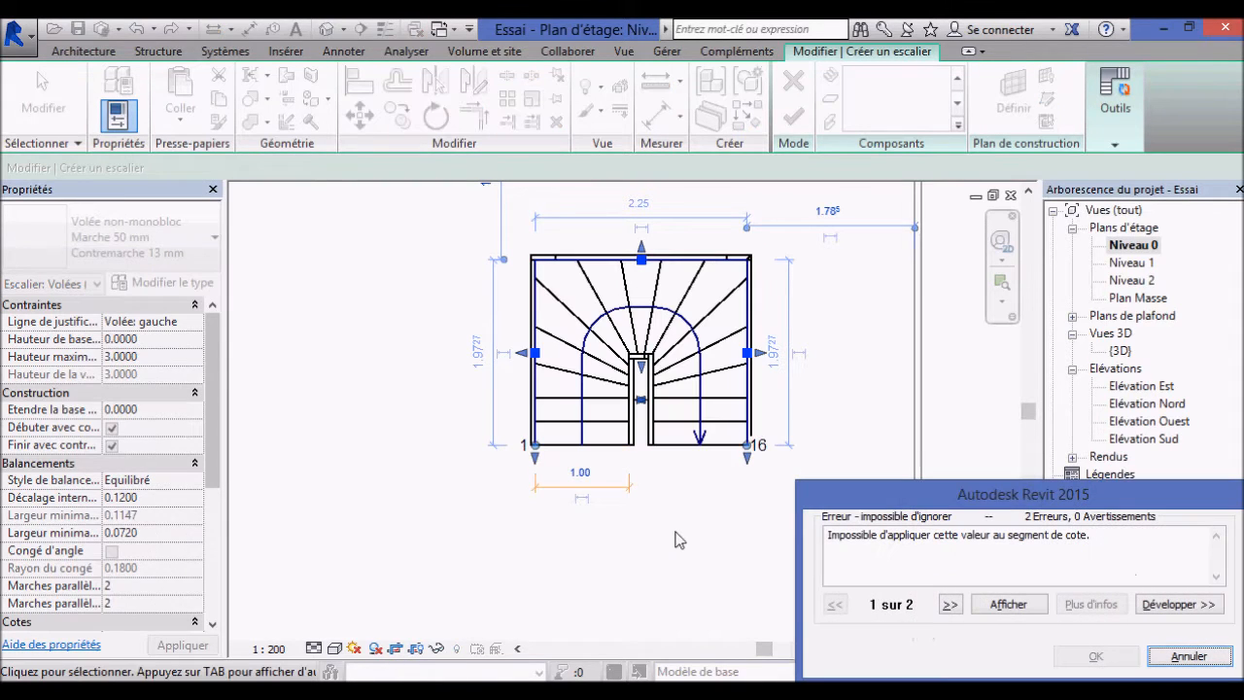
left_click(1190, 655)
left_click(581, 474)
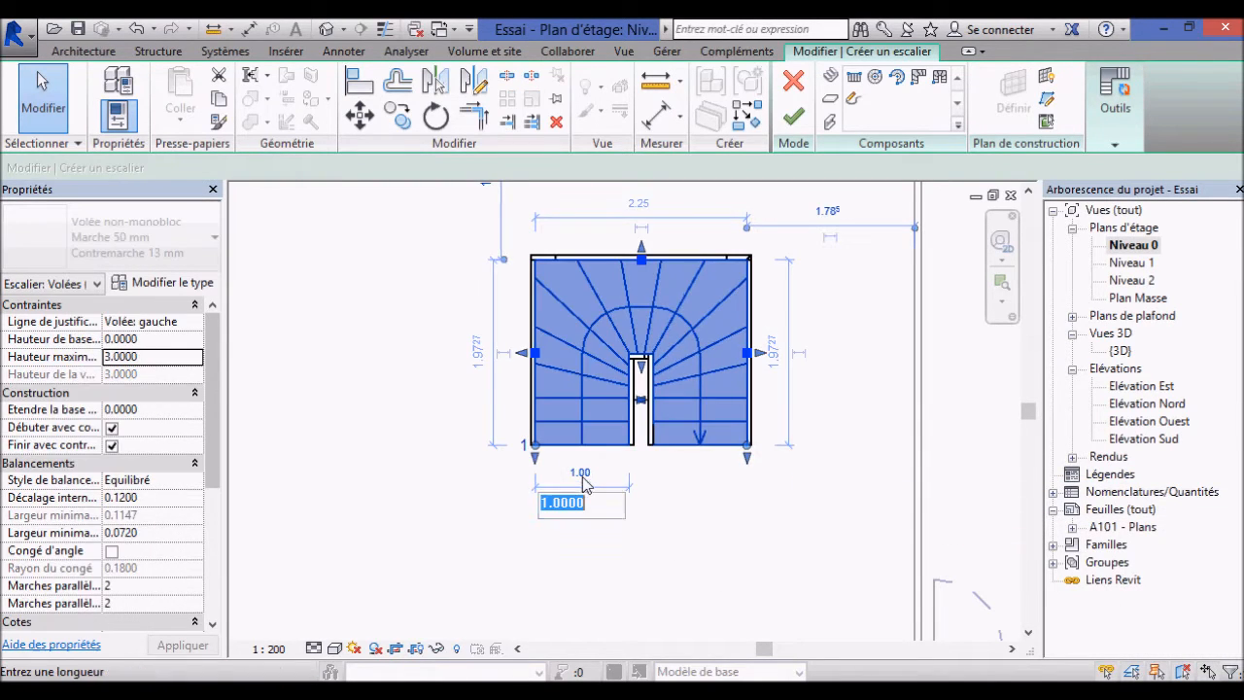
key("Return")
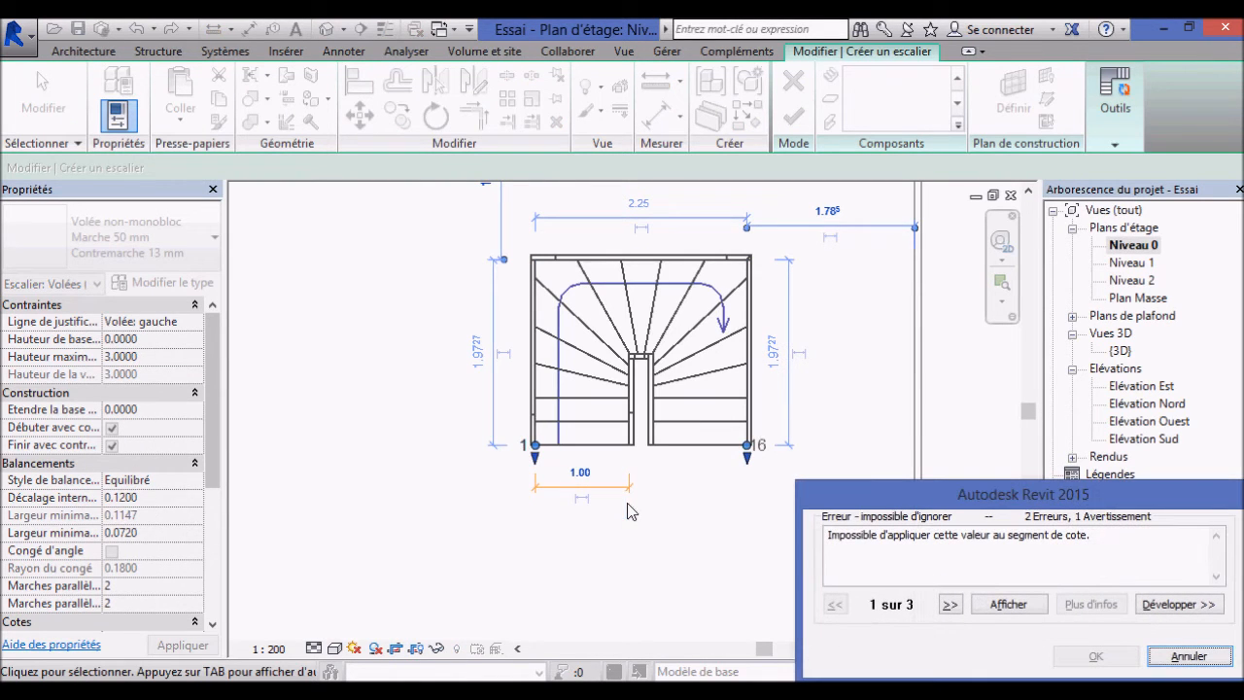
left_click(1186, 661)
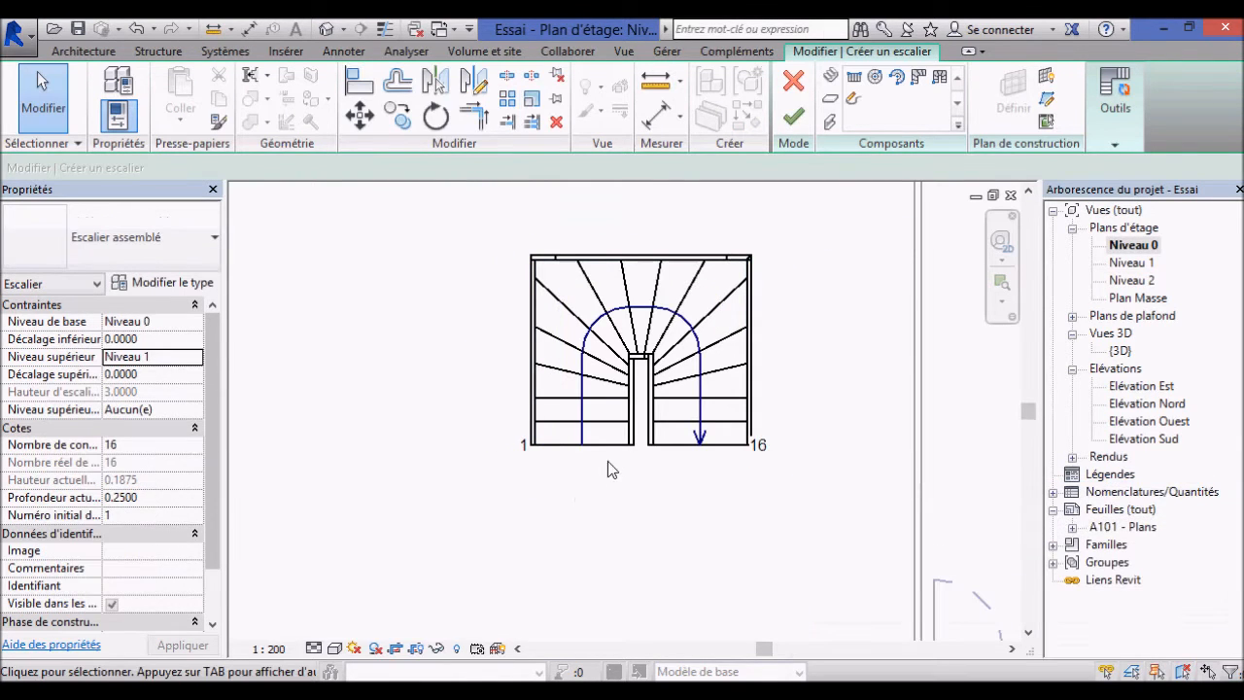
- Delete the U-shaped winder run from the stair being edited
scroll(629, 522, "down", 2)
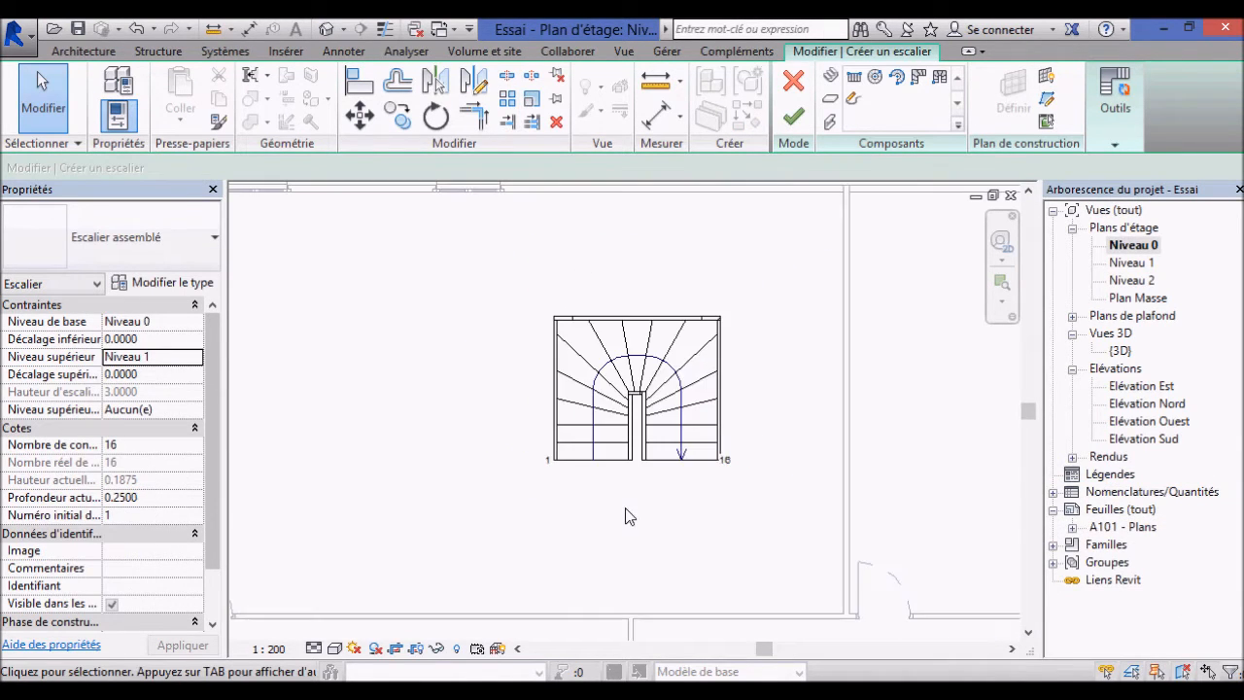
left_click(631, 457)
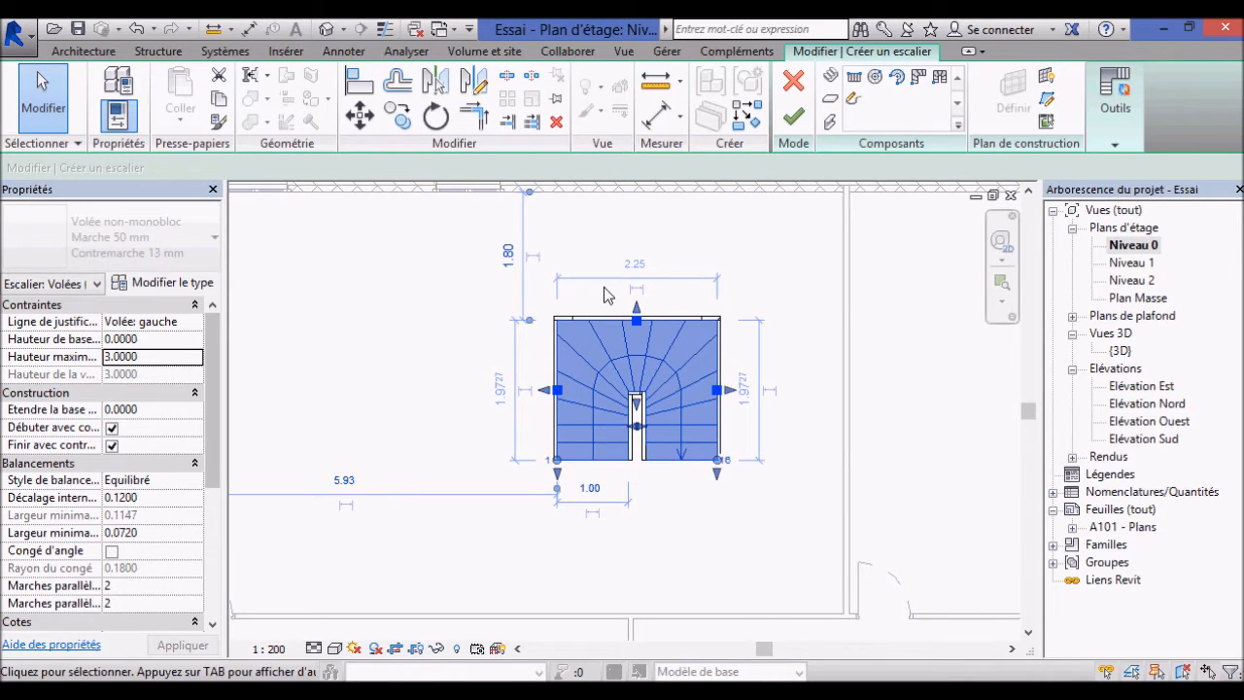
left_click_drag(638, 405, 640, 444)
left_click_drag(646, 503, 646, 502)
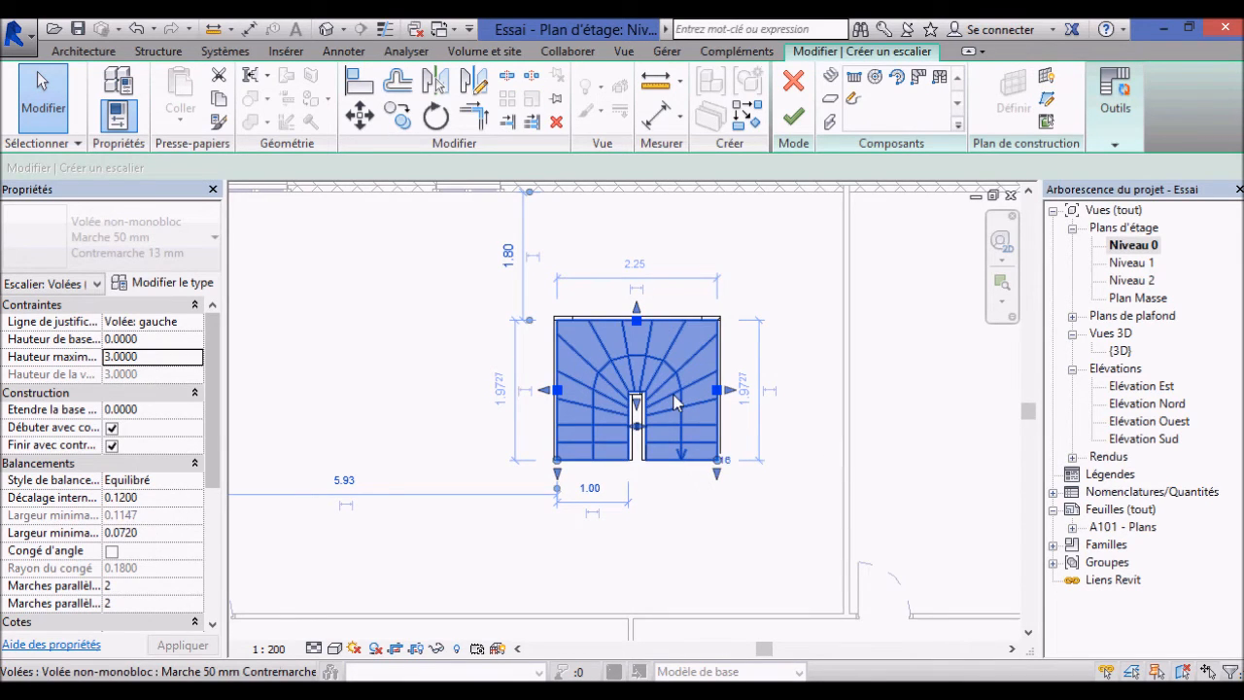
key("Delete")
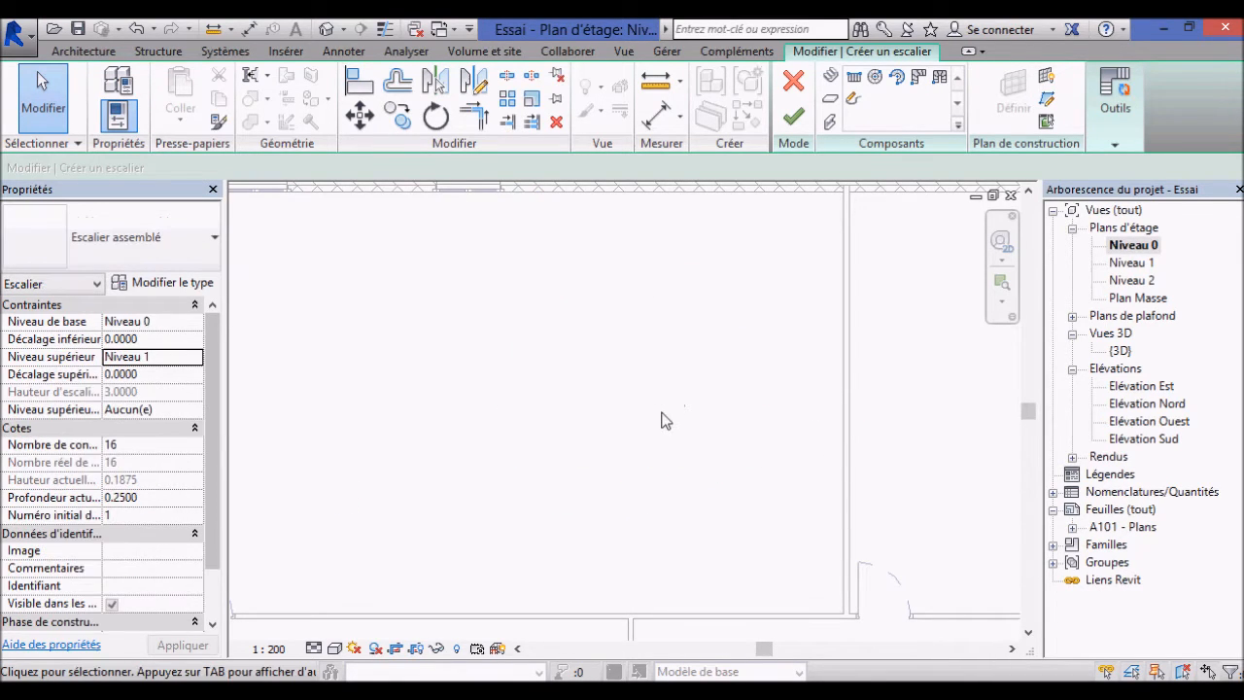
- Add a straight run about 1.75 m long heading north in the room's eastern half, using Volée: centre justification and a 1.0000 width
scroll(661, 420, "down", 3)
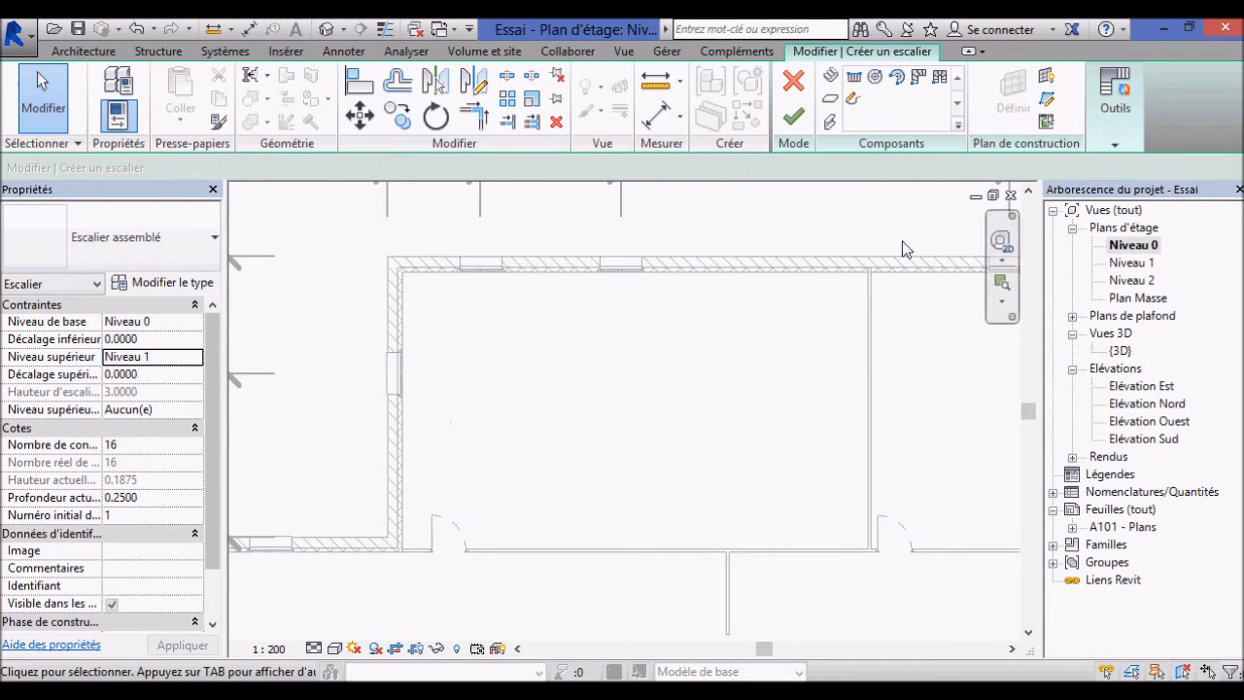
left_click(856, 76)
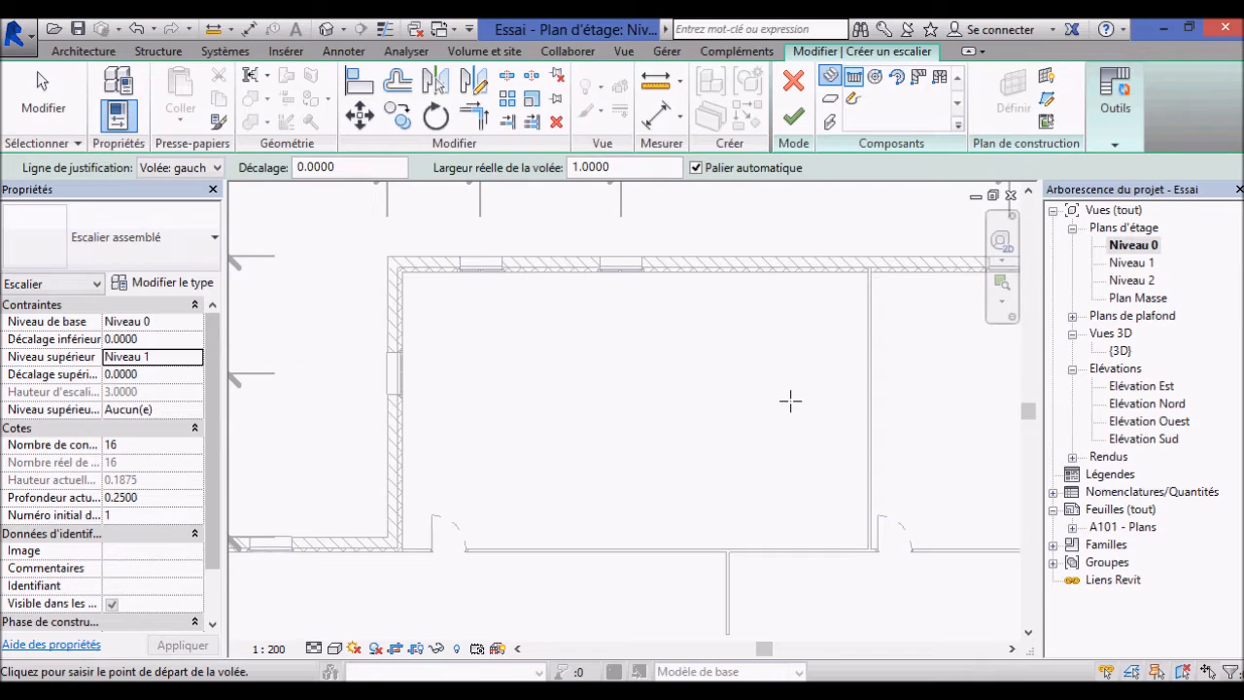
scroll(789, 401, "up", 1)
left_click(720, 489)
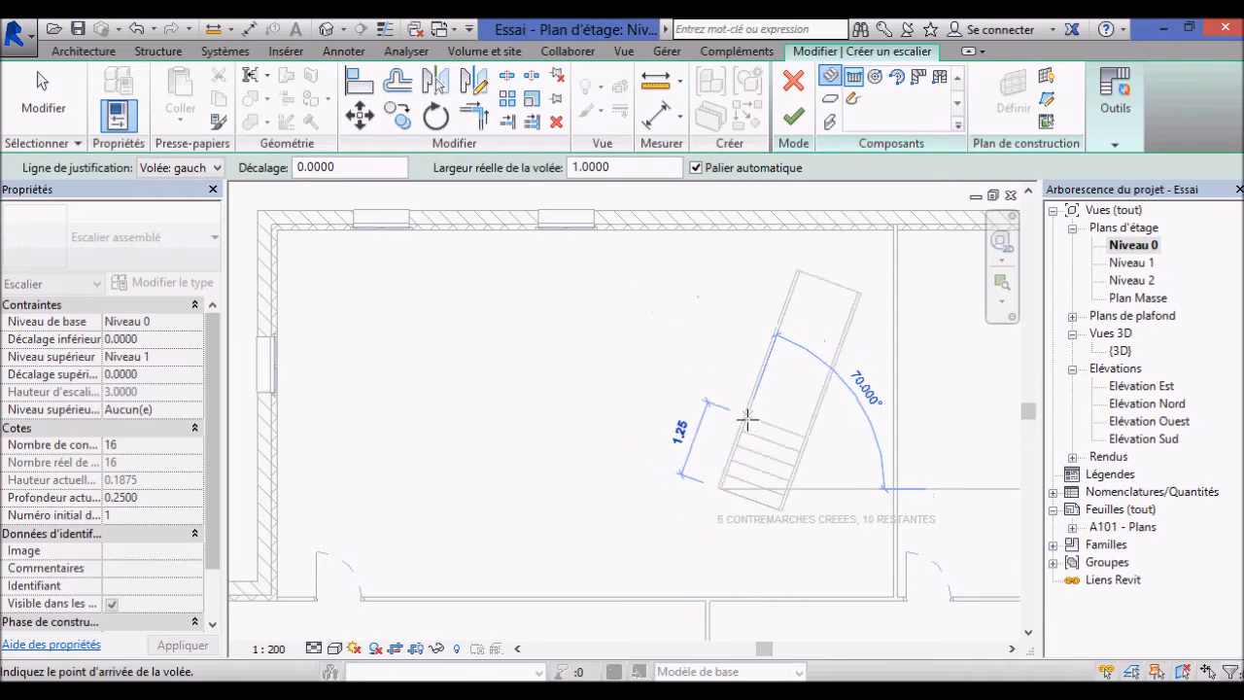
left_click(214, 168)
left_click(172, 217)
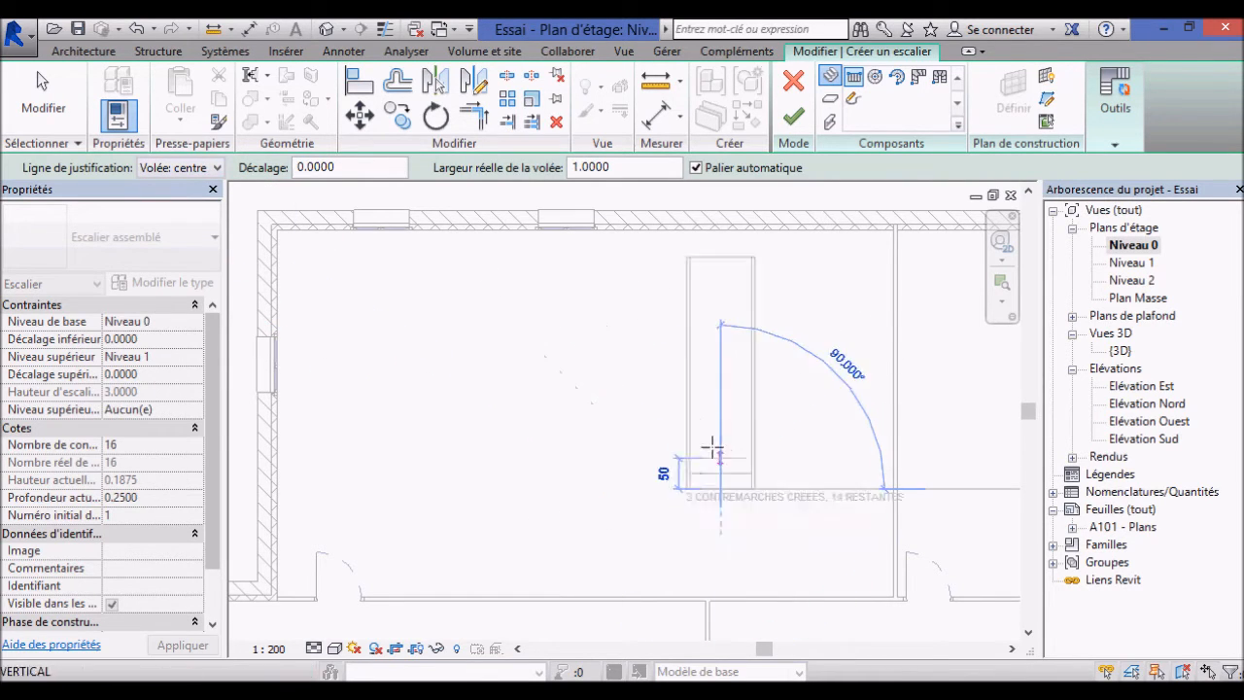
left_click(720, 386)
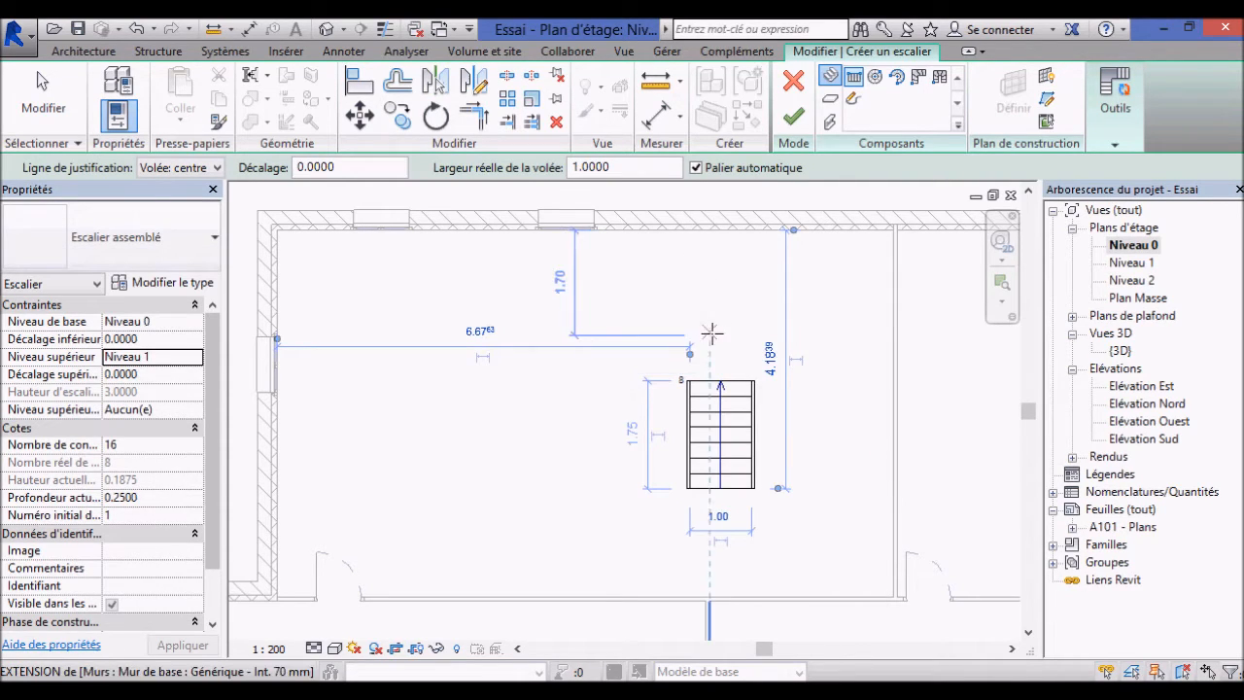
- Add a second straight run heading west beyond an automatic corner landing, using the remaining risers, and finish the L-shaped stair
left_click(685, 296)
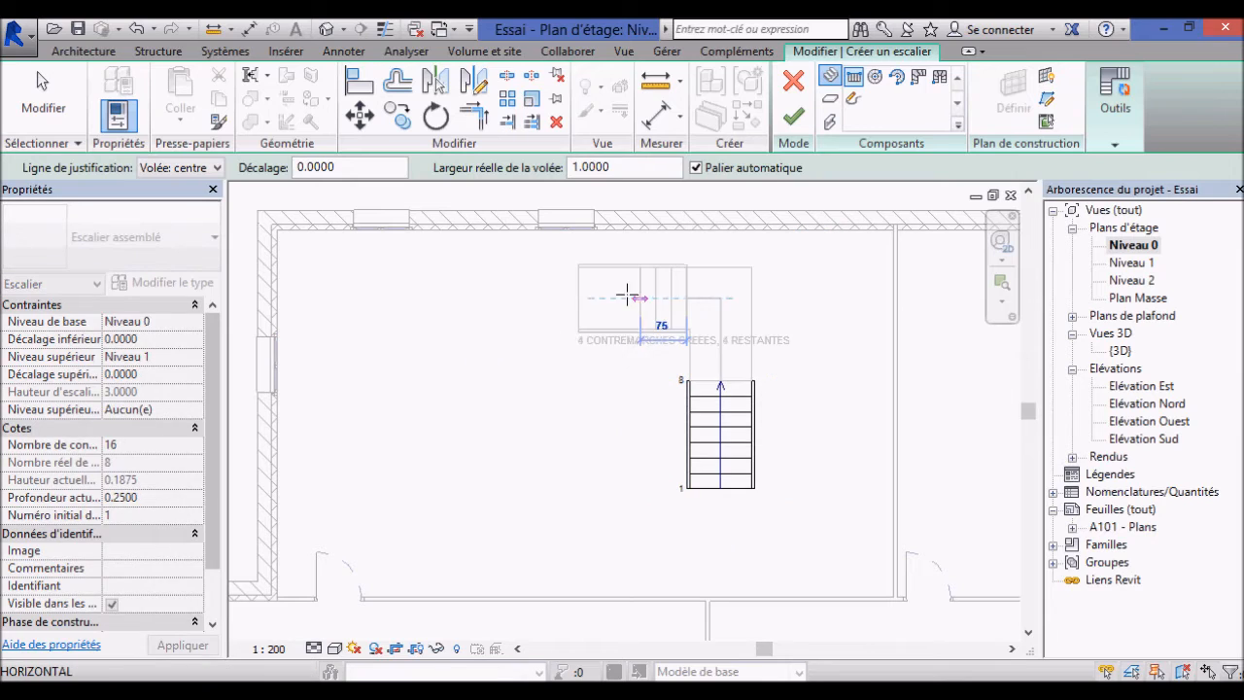
left_click(576, 297)
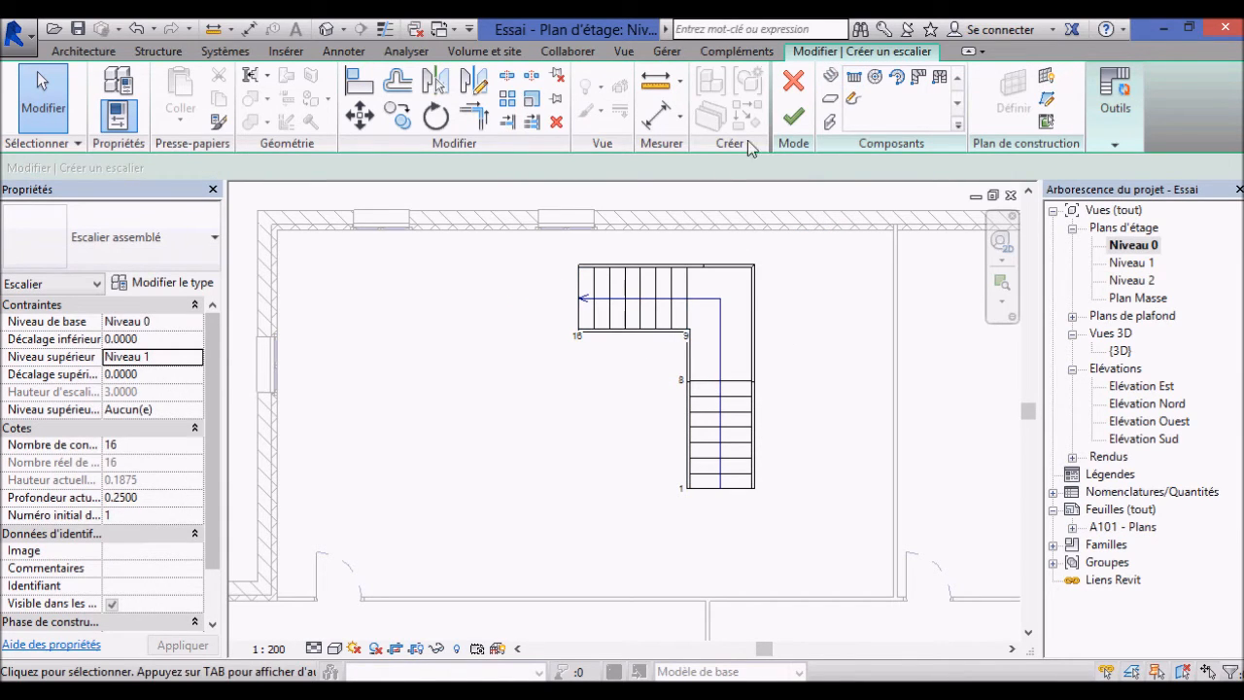
left_click(793, 119)
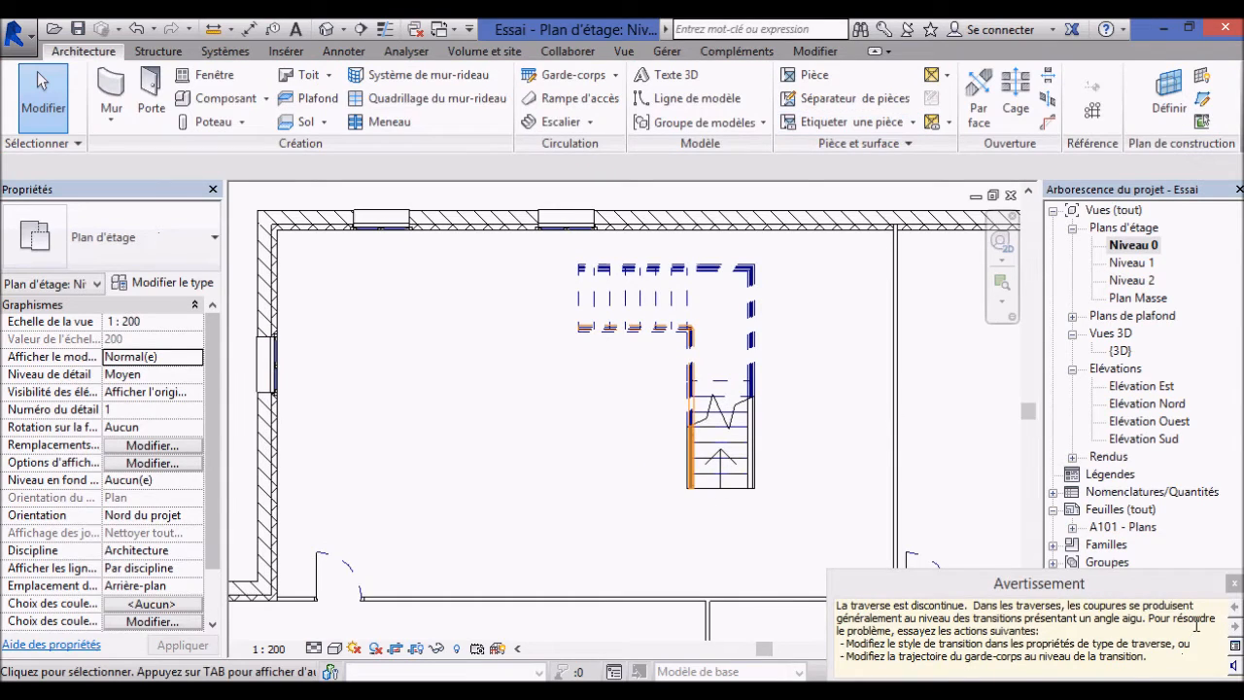
left_click(1237, 604)
- Examine the L-shaped stair's corner landing, runs and railings in the {3D} view
double_click(1119, 351)
middle_click_drag(582, 518, 909, 477, "shift")
scroll(871, 245, "up", 4)
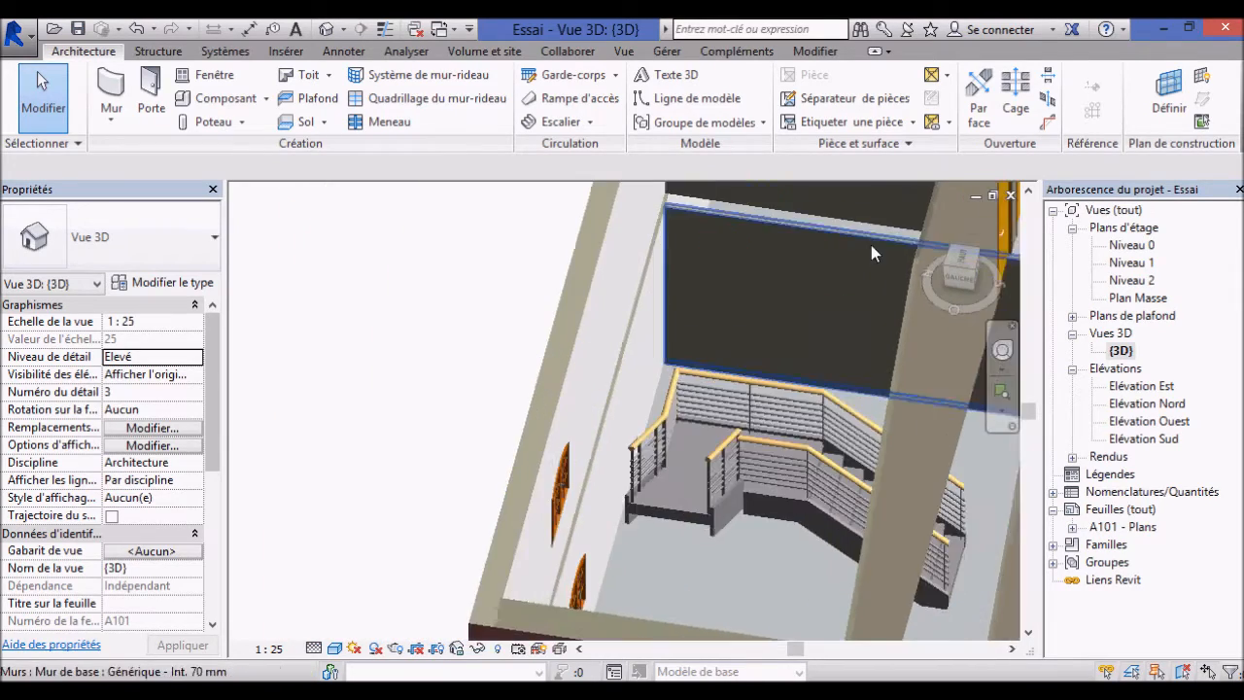
scroll(744, 551, "up", 1)
middle_click_drag(723, 574, 753, 577, "shift")
middle_click_drag(814, 511, 713, 376, "shift")
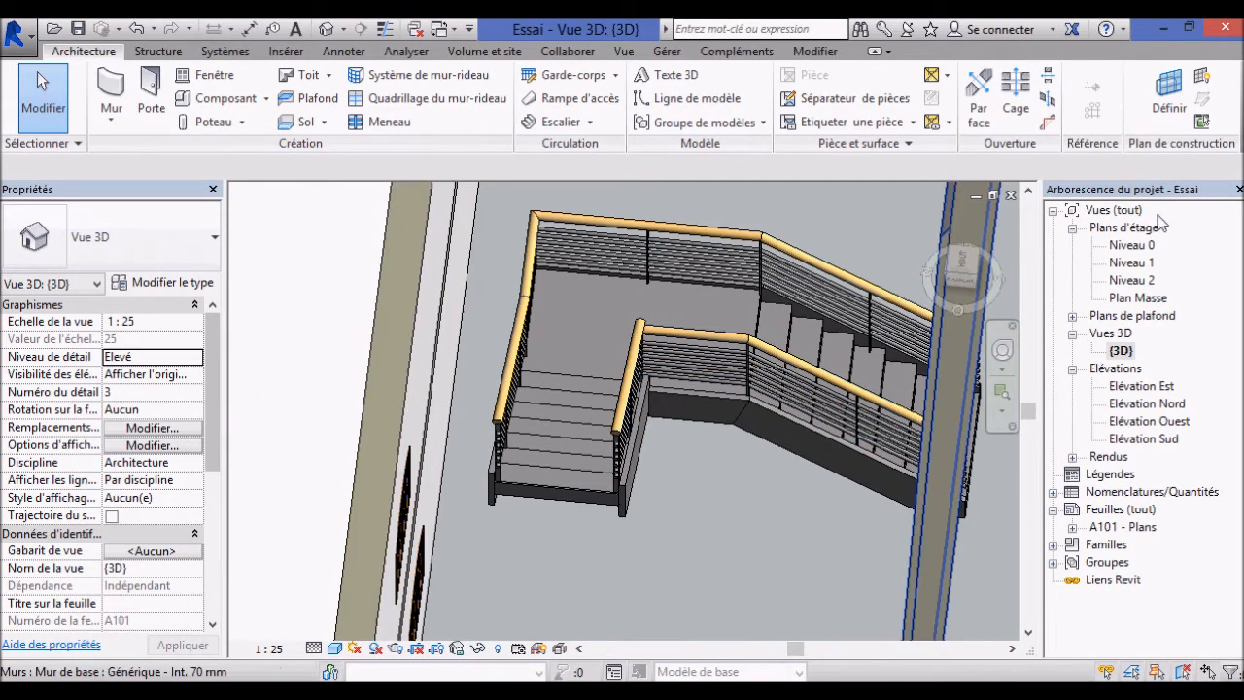
- Delete the L-shaped stair from the Niveau 0 floor plan
double_click(1128, 245)
left_click(722, 387)
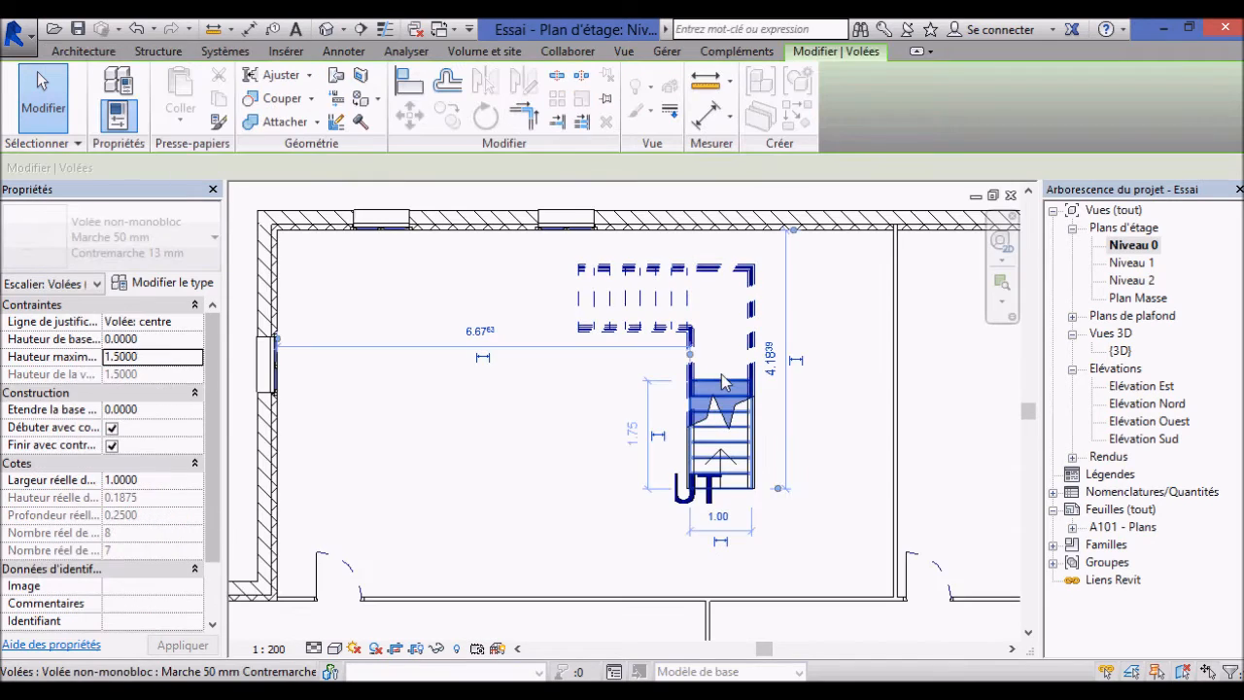
left_click(706, 350)
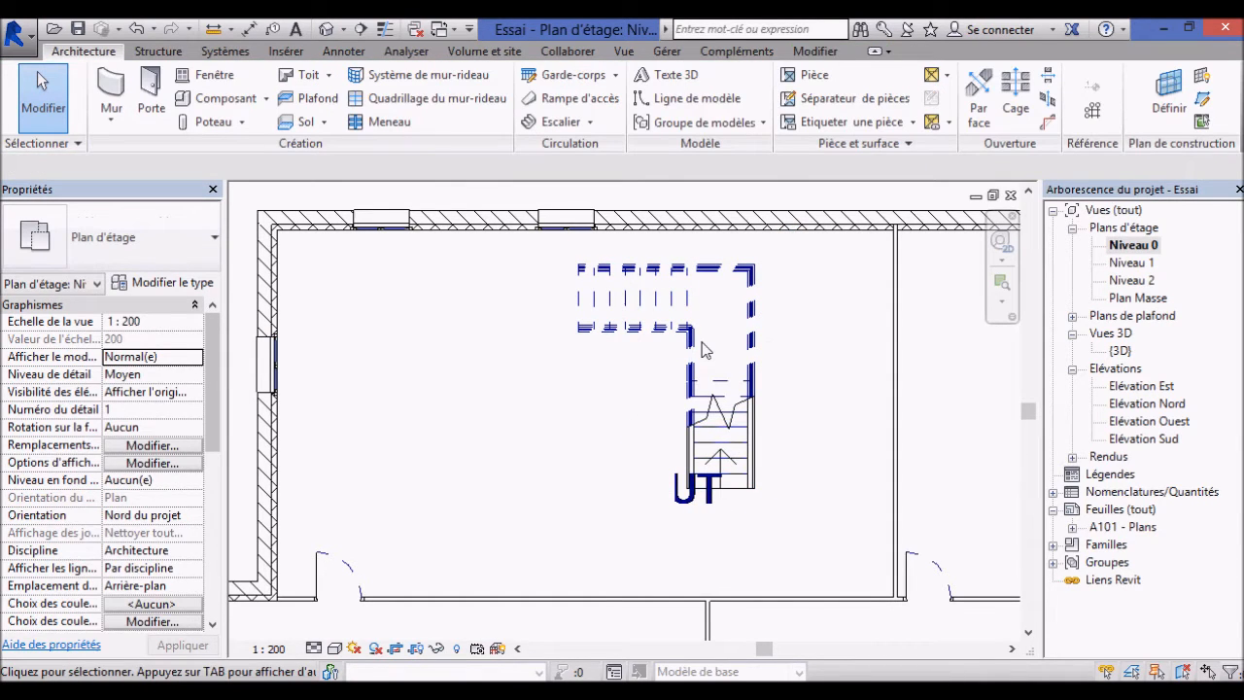
left_click(738, 448)
key("Delete")
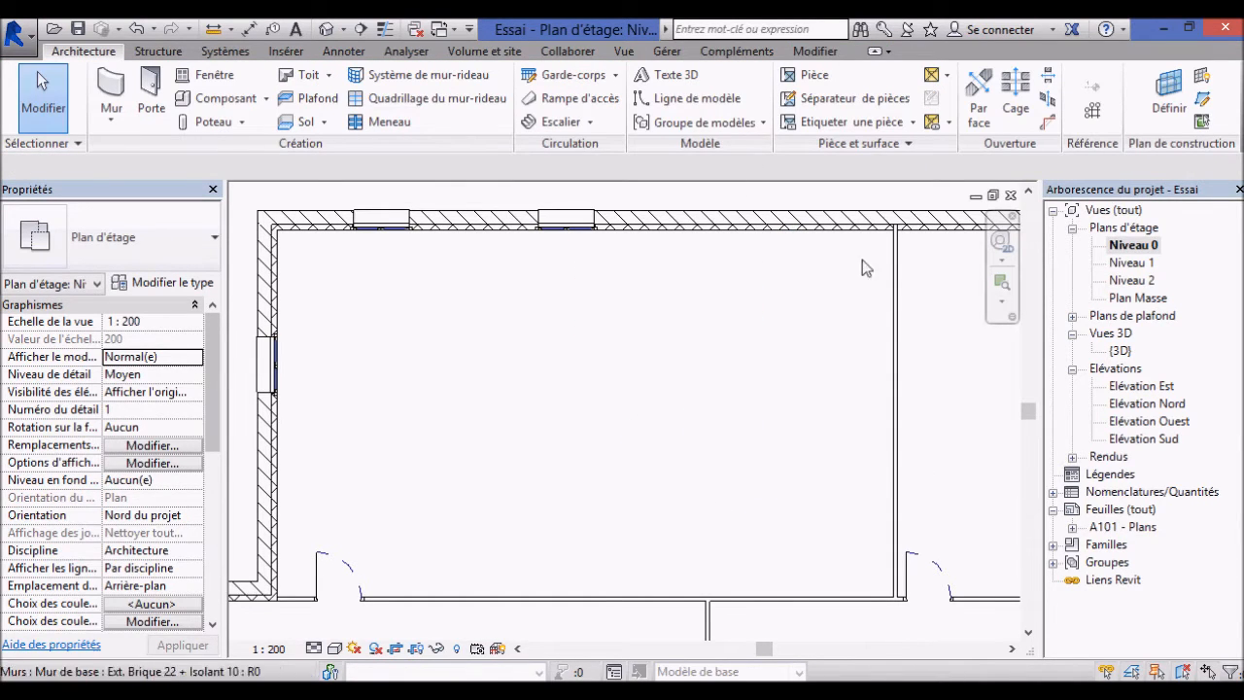
- Start a stair by component with a northward straight run about 1.25 m long against the east partition, using Volée: droite justification
left_click(590, 123)
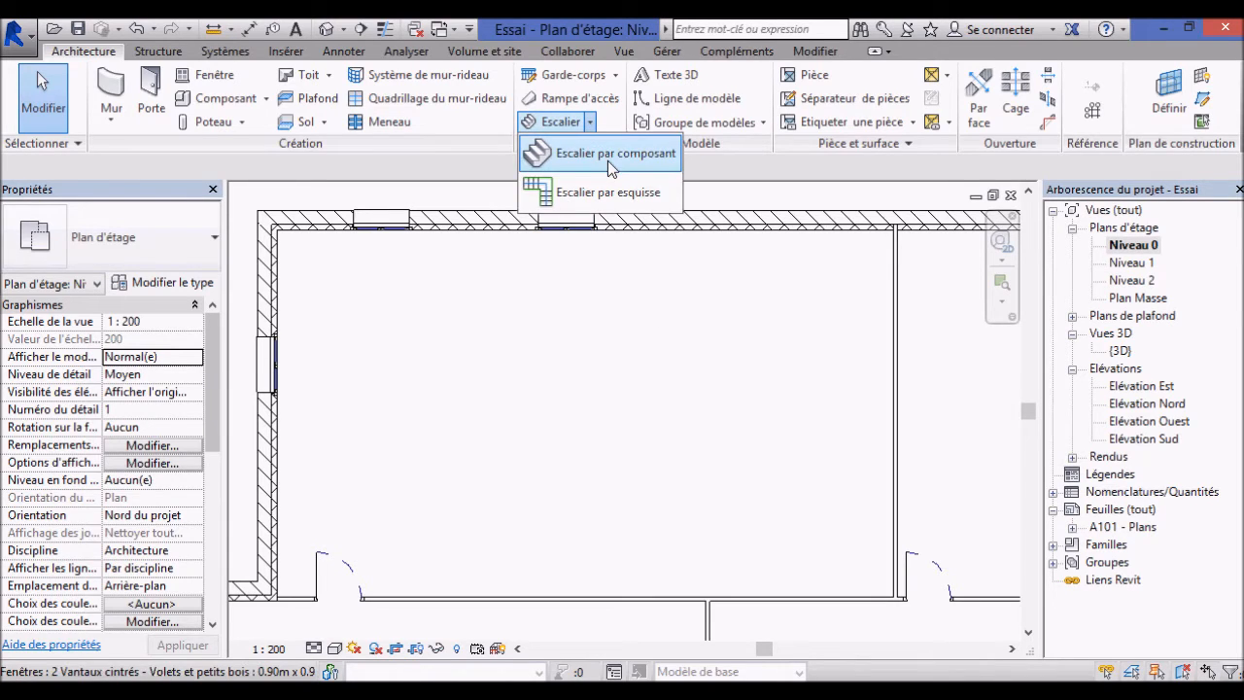
left_click(607, 157)
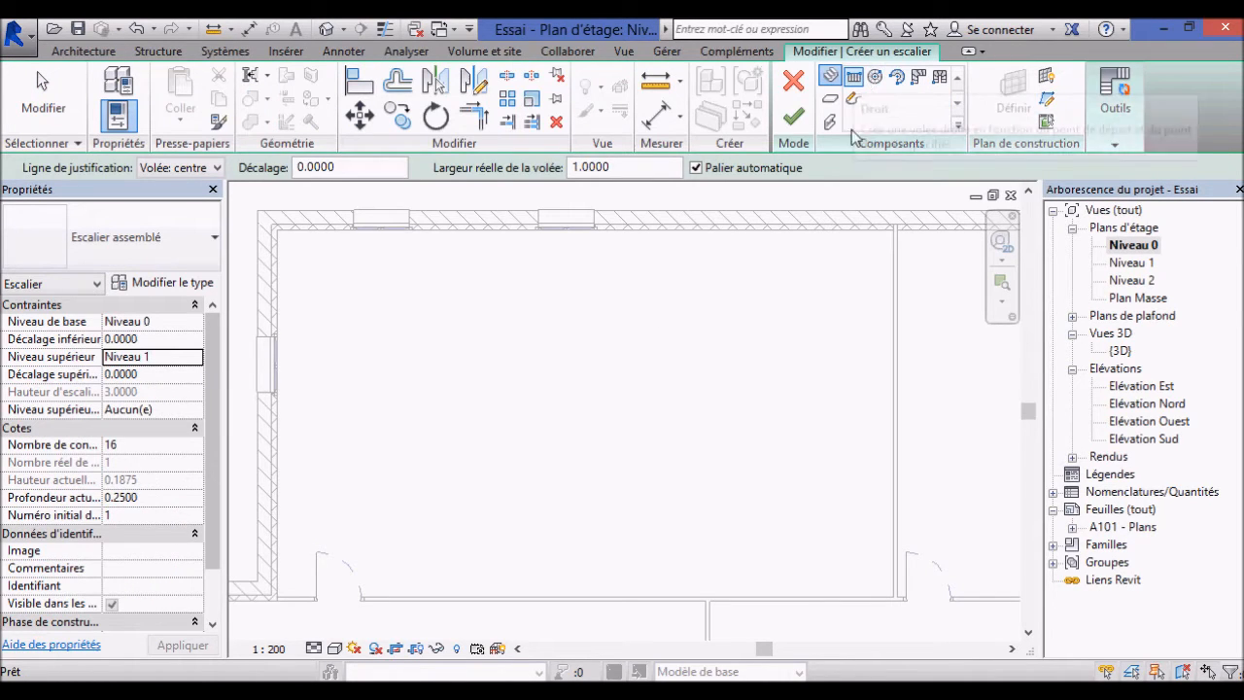
left_click(217, 167)
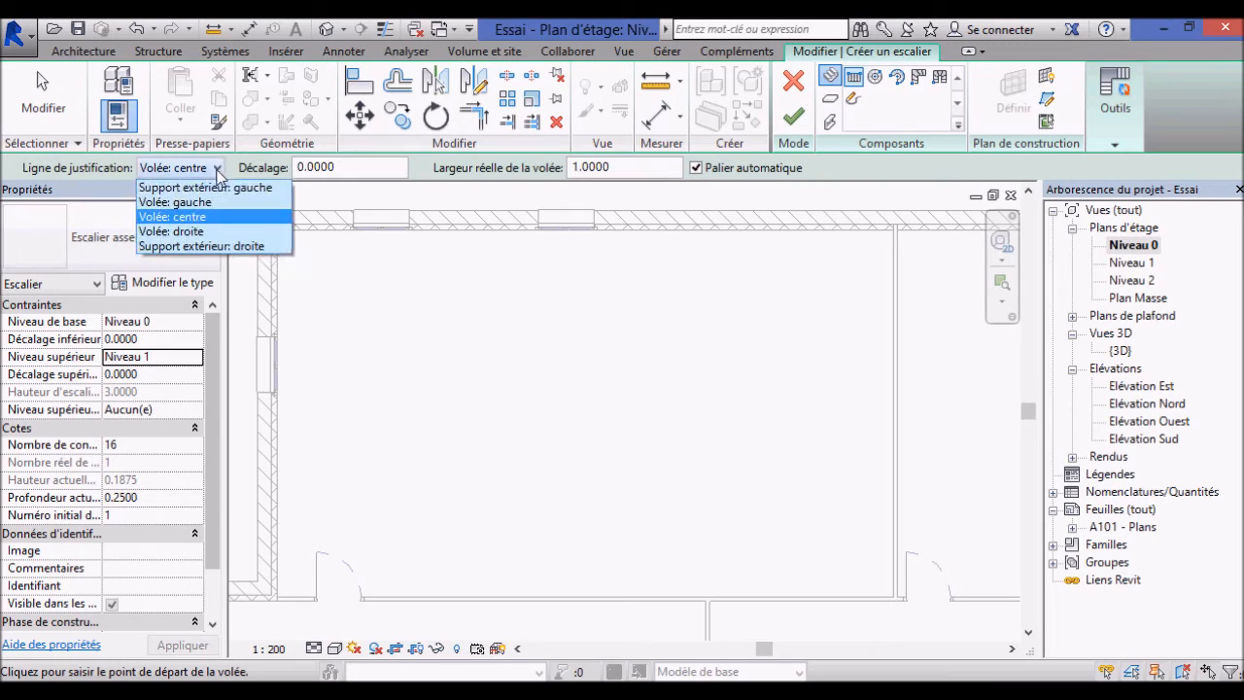
left_click(171, 231)
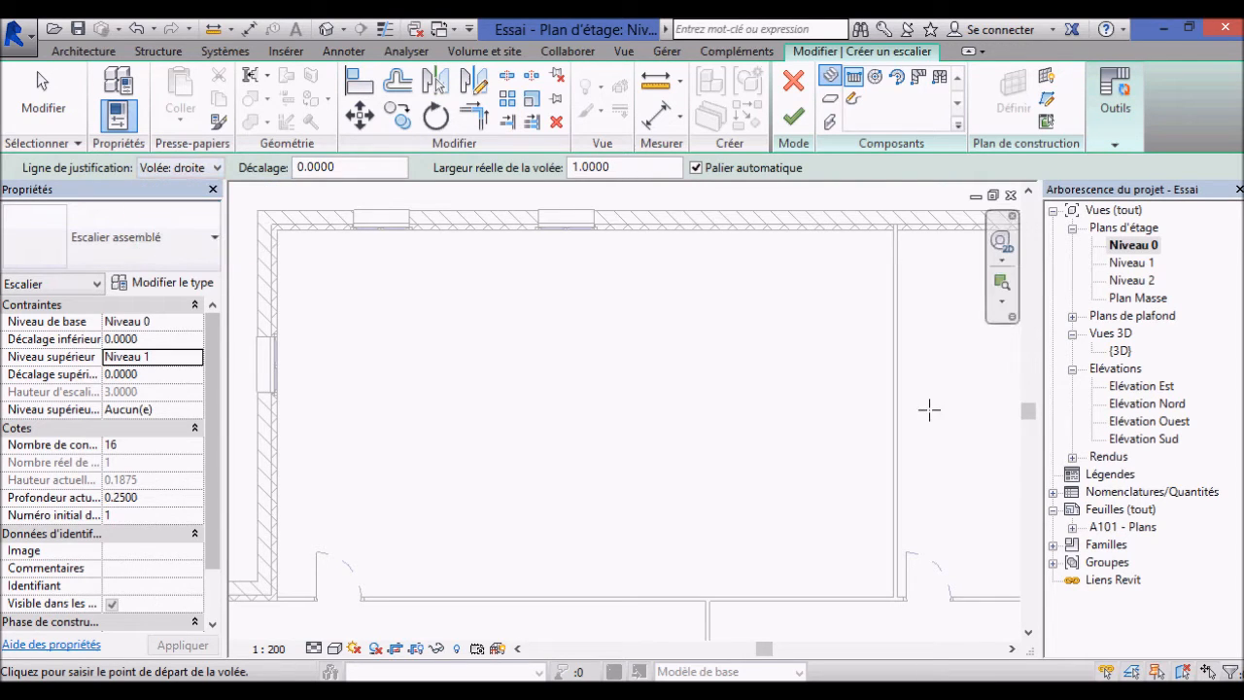
left_click(893, 373)
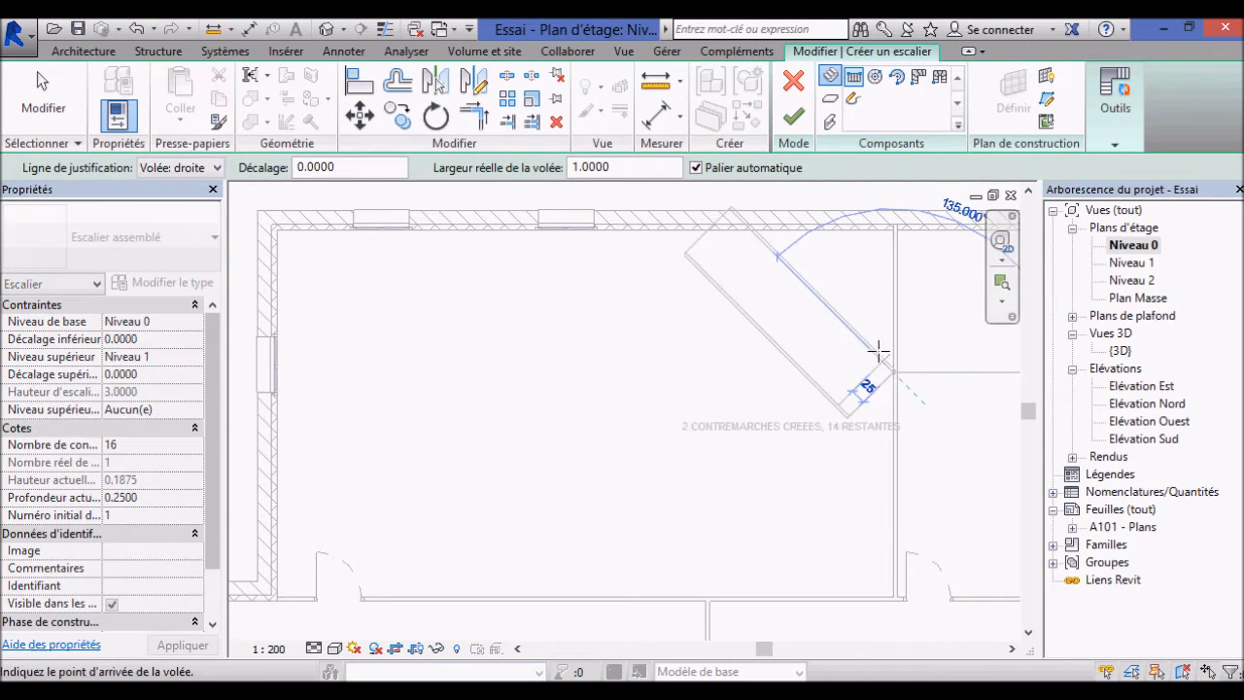
left_click(890, 294)
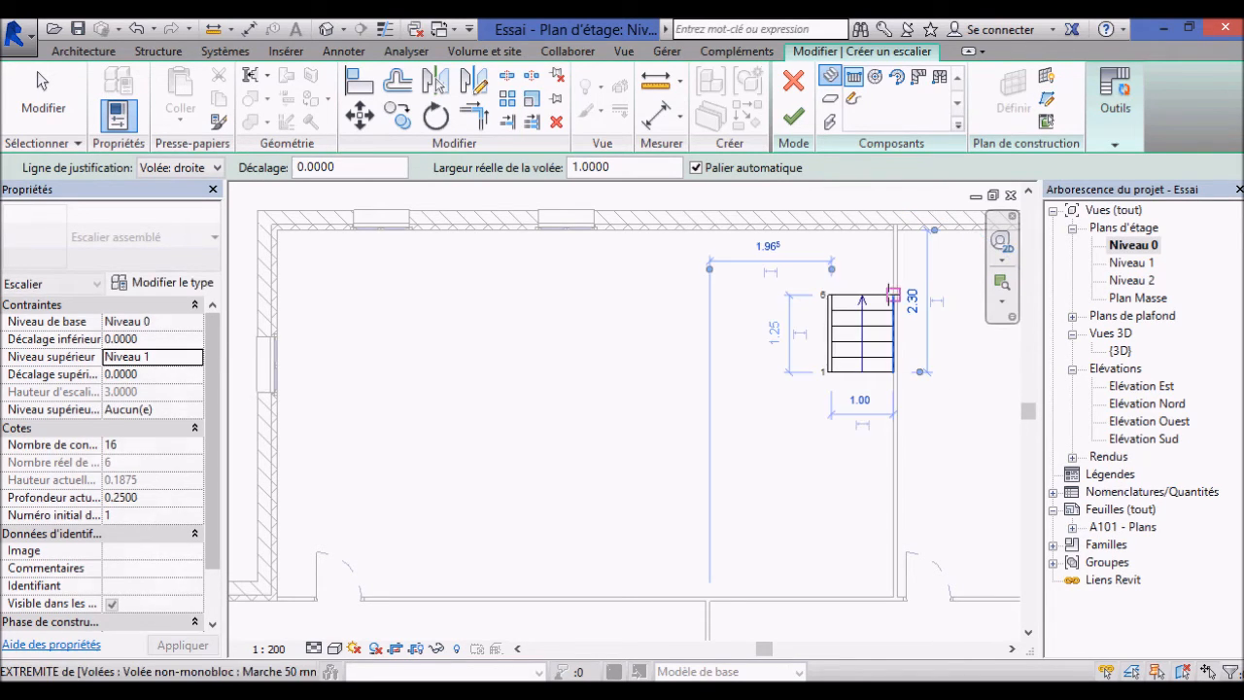
- Add the remaining risers as a westward straight run along the north wall with an automatic corner landing, and finish the stair
left_click(826, 229)
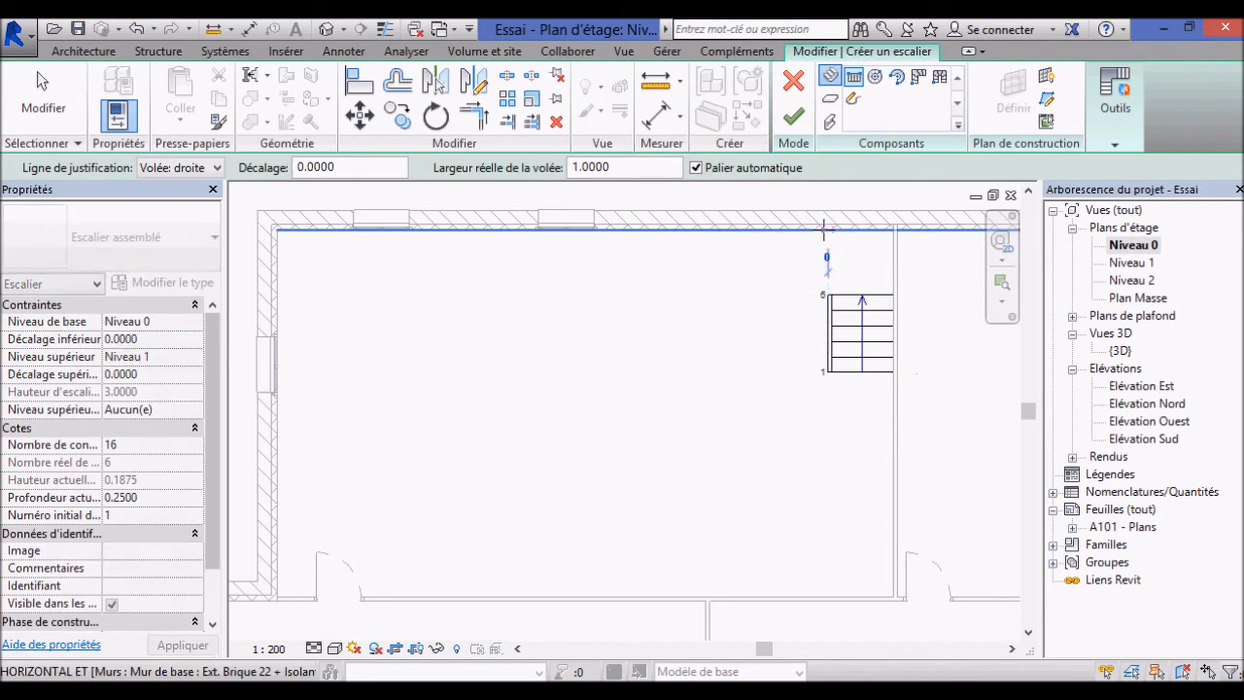
left_click(687, 234)
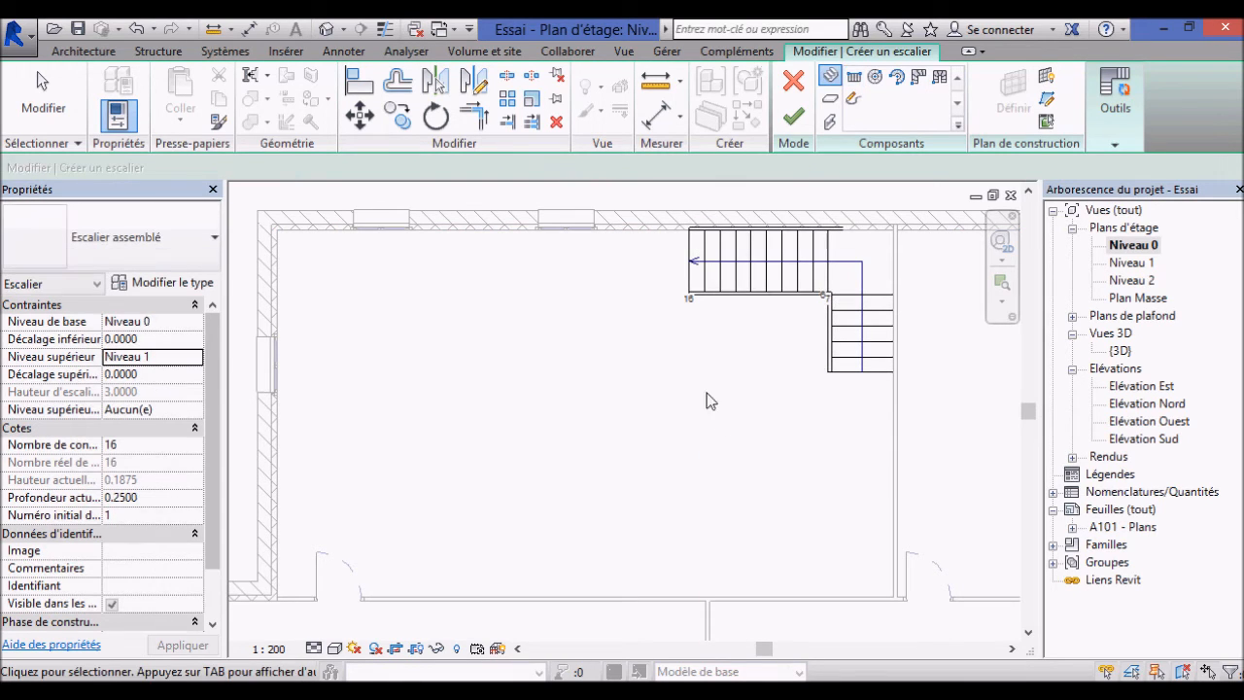
left_click(793, 116)
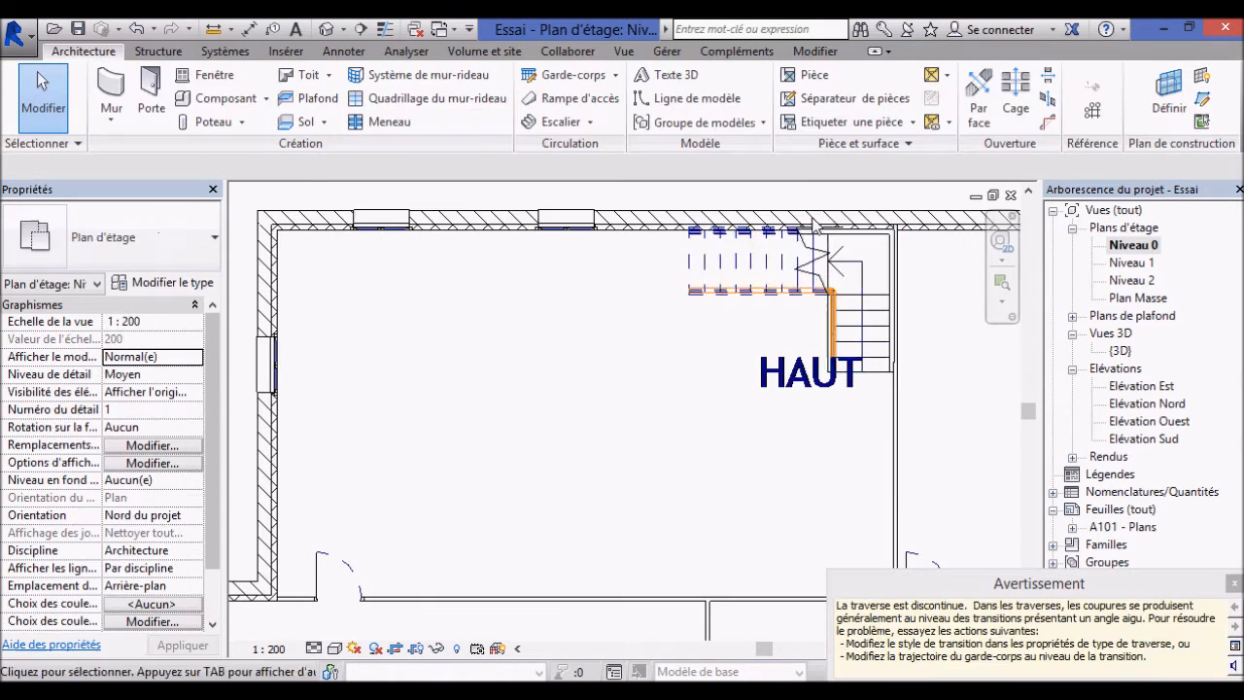
left_click(1234, 583)
- Examine the corner stair in the {3D} view, focusing on the inner railing at the landing corner
double_click(1120, 350)
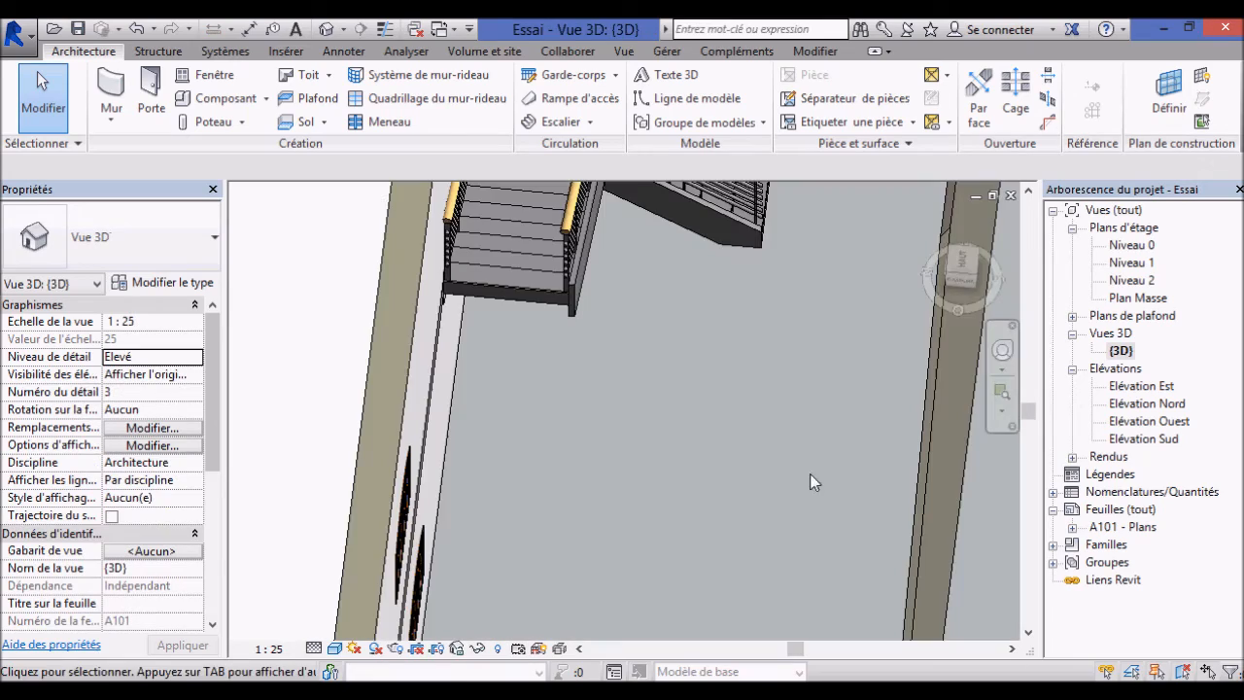
middle_click_drag(733, 390, 683, 340, "shift")
scroll(672, 365, "down", 2)
scroll(862, 296, "up", 2)
middle_click_drag(861, 299, 709, 277)
middle_click_drag(710, 277, 863, 331, "shift")
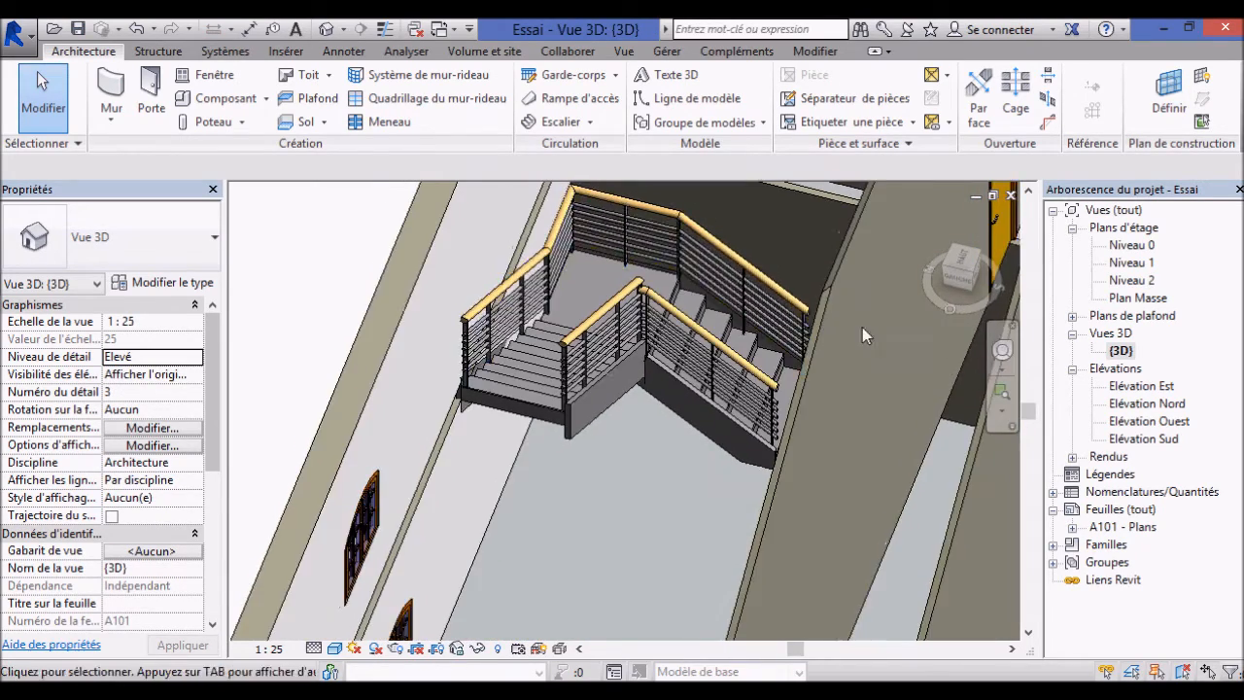
scroll(664, 219, "up", 2)
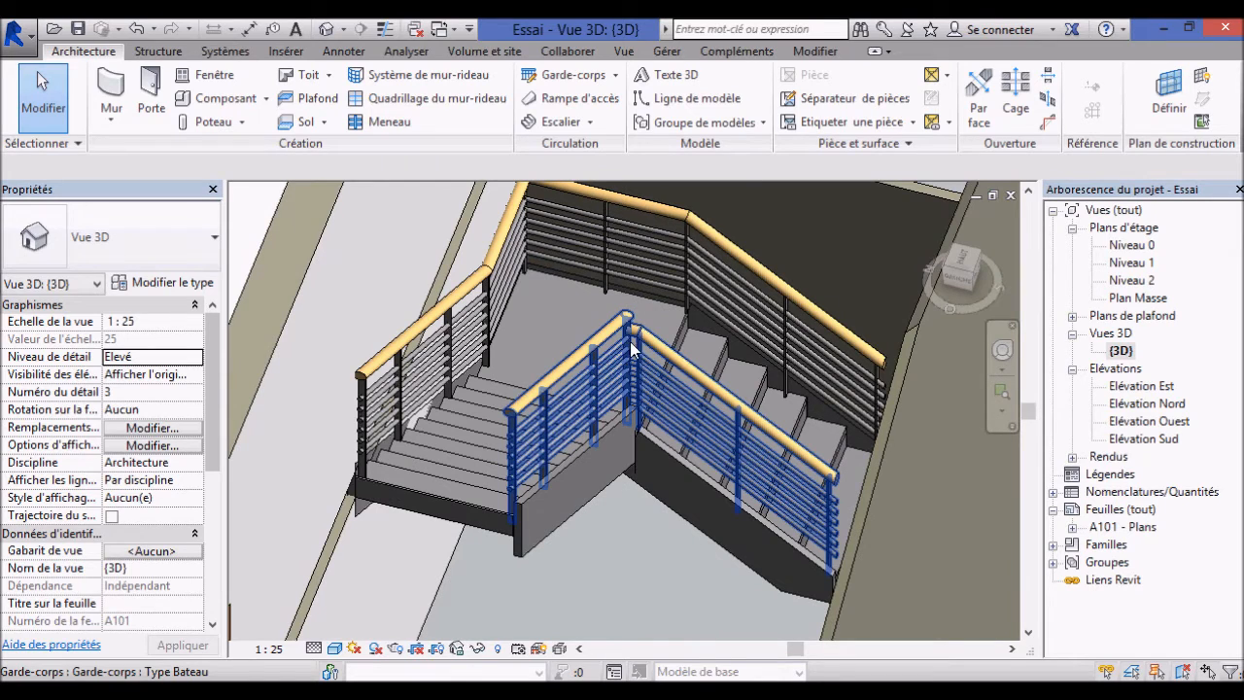
- Edit the corner stair in the Niveau 0 plan, moving its upper run west to start about 8.30 m from the west wall
double_click(1132, 245)
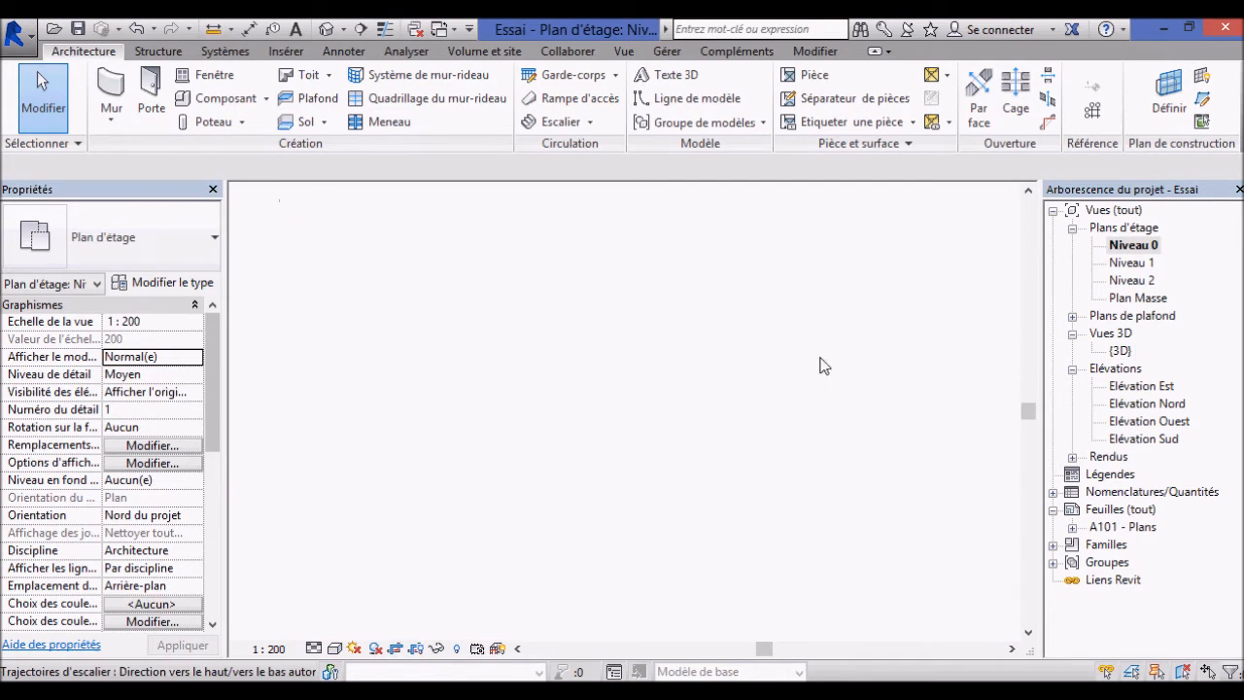
left_click(860, 292)
key("Escape")
left_click(883, 309)
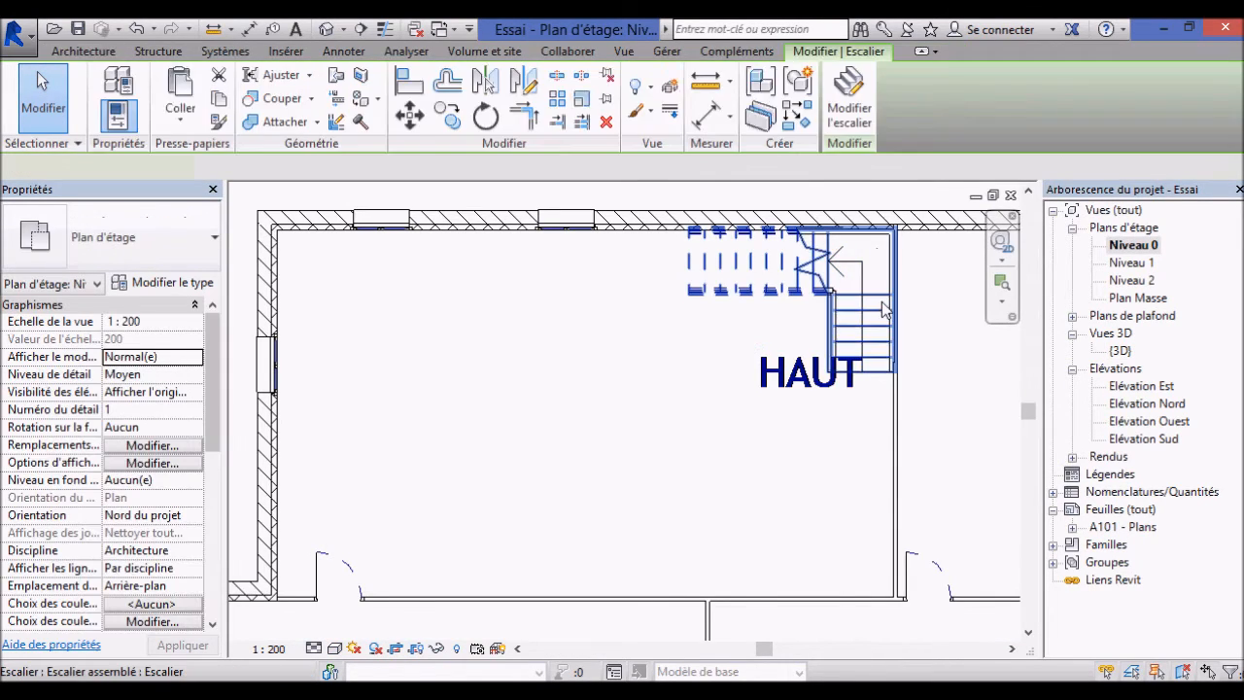
left_click(848, 97)
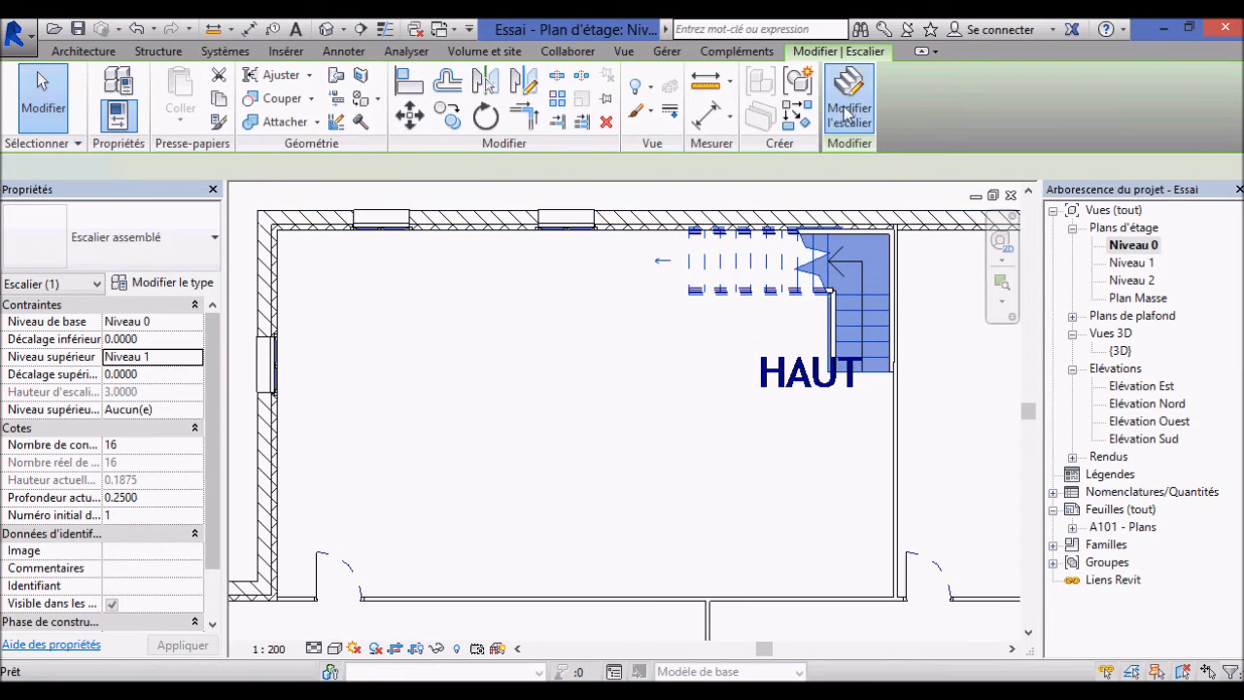
left_click(828, 274)
left_click_drag(815, 267, 777, 270)
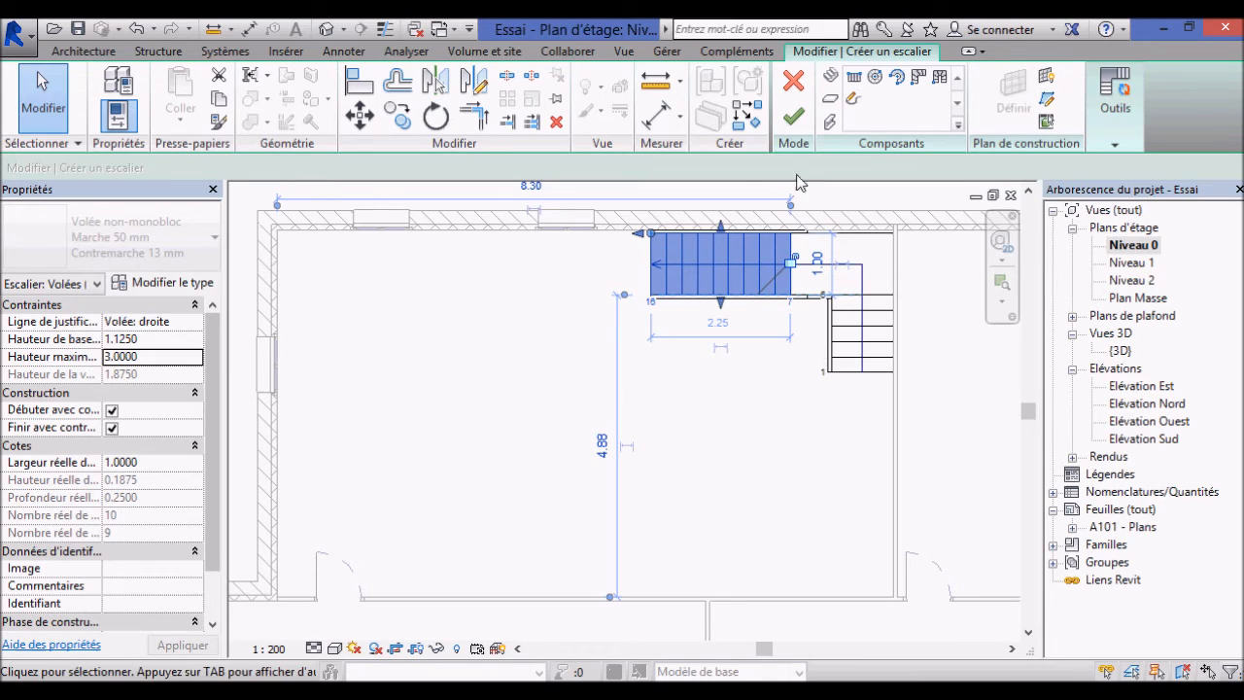
left_click(795, 116)
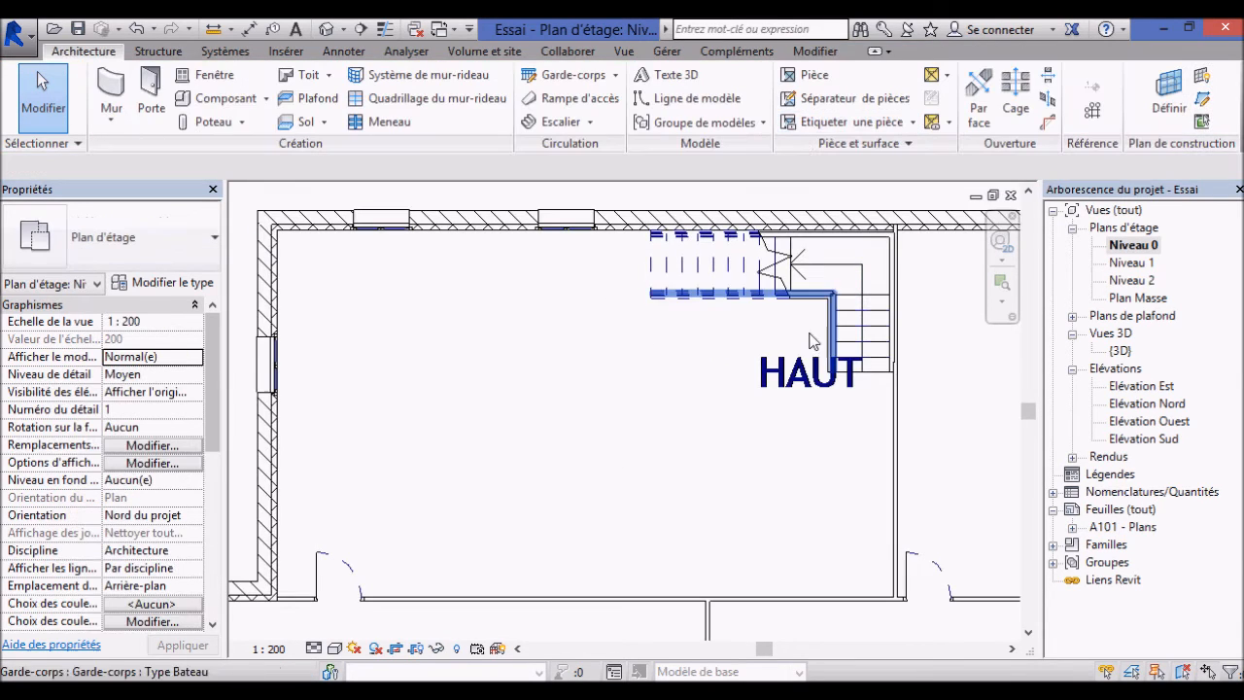
- Examine the corner stair's extended landing and inner railing in the {3D} view, and return to the Niveau 0 plan
double_click(1121, 350)
middle_click_drag(675, 458, 691, 523, "shift")
scroll(691, 522, "down", 3)
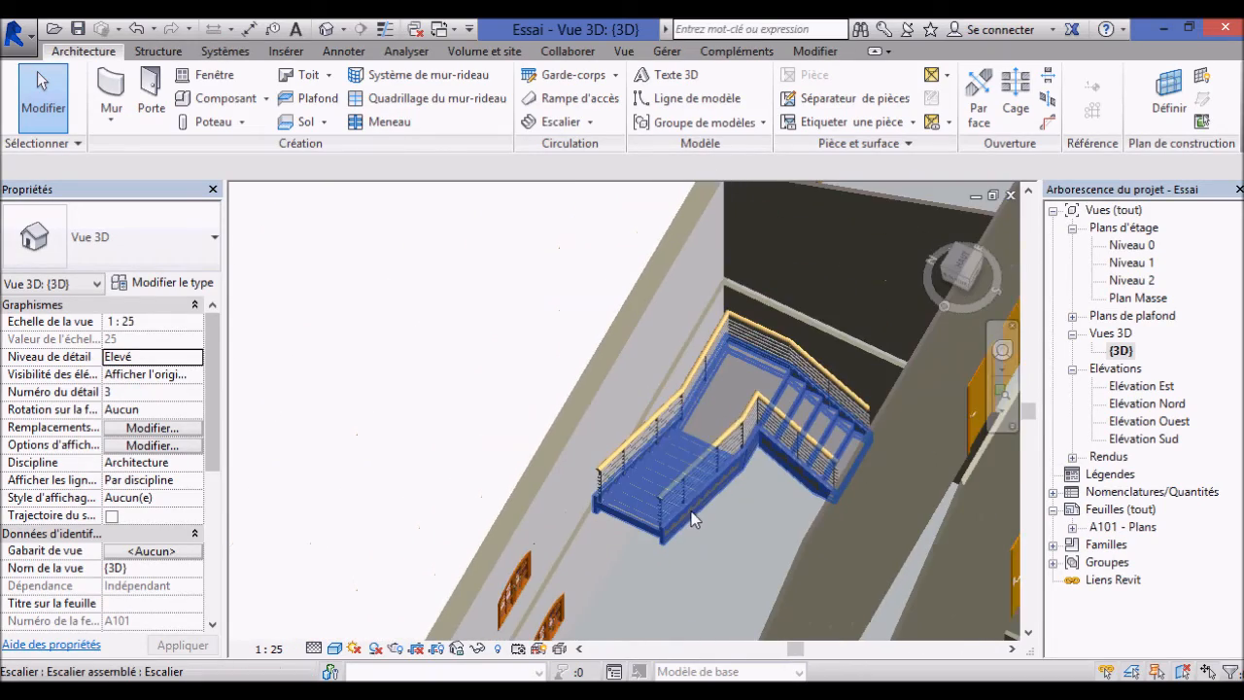
scroll(702, 509, "up", 3)
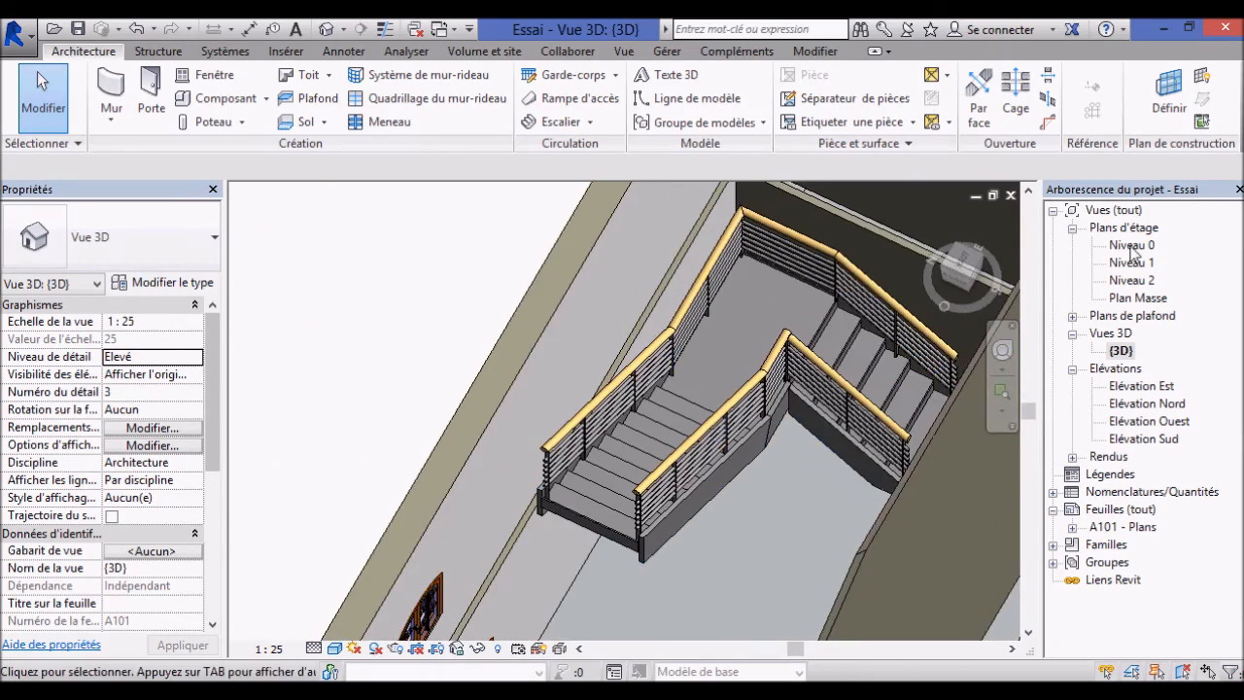
double_click(1131, 247)
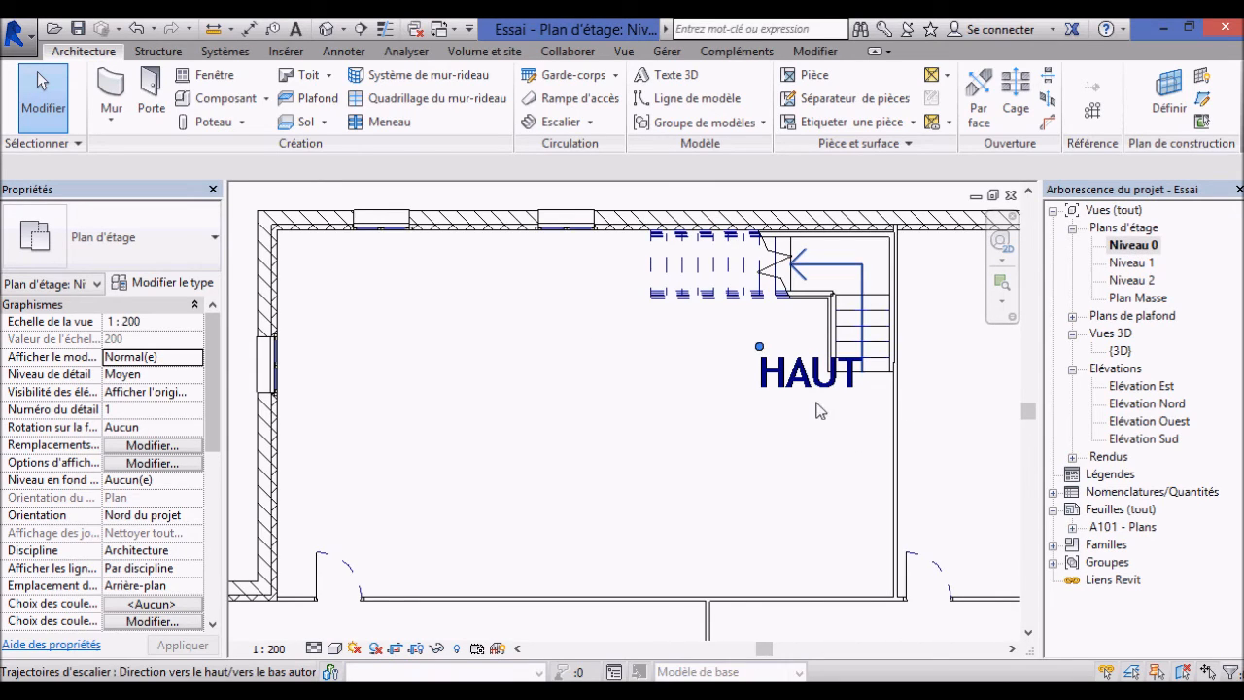